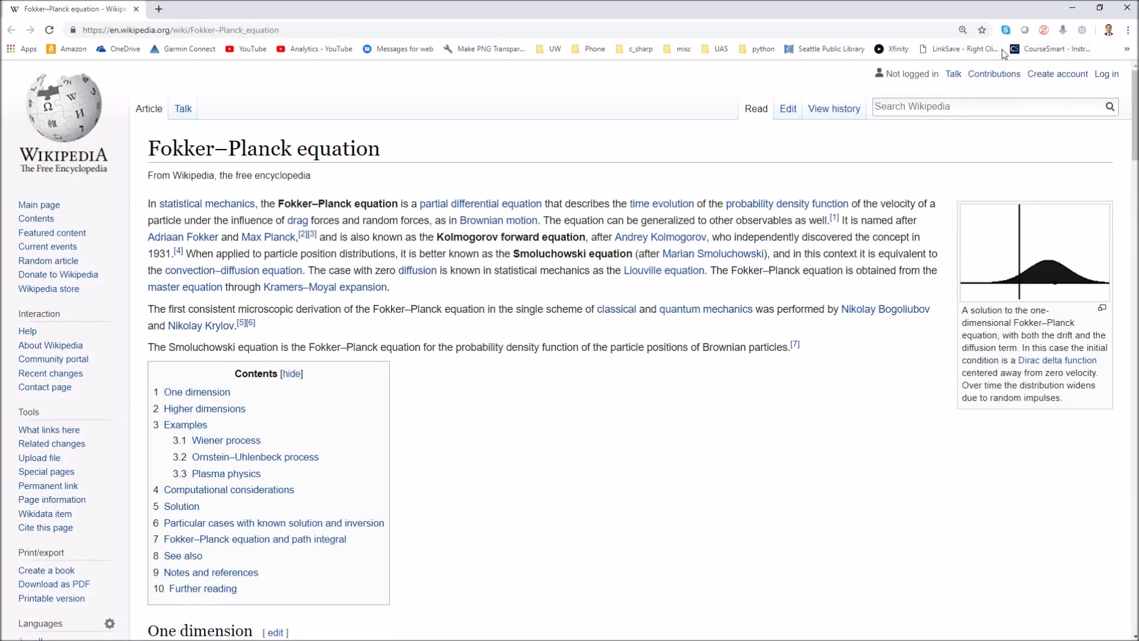
- Close the Chrome window showing the Fokker–Planck Wikipedia article
click(1128, 8)
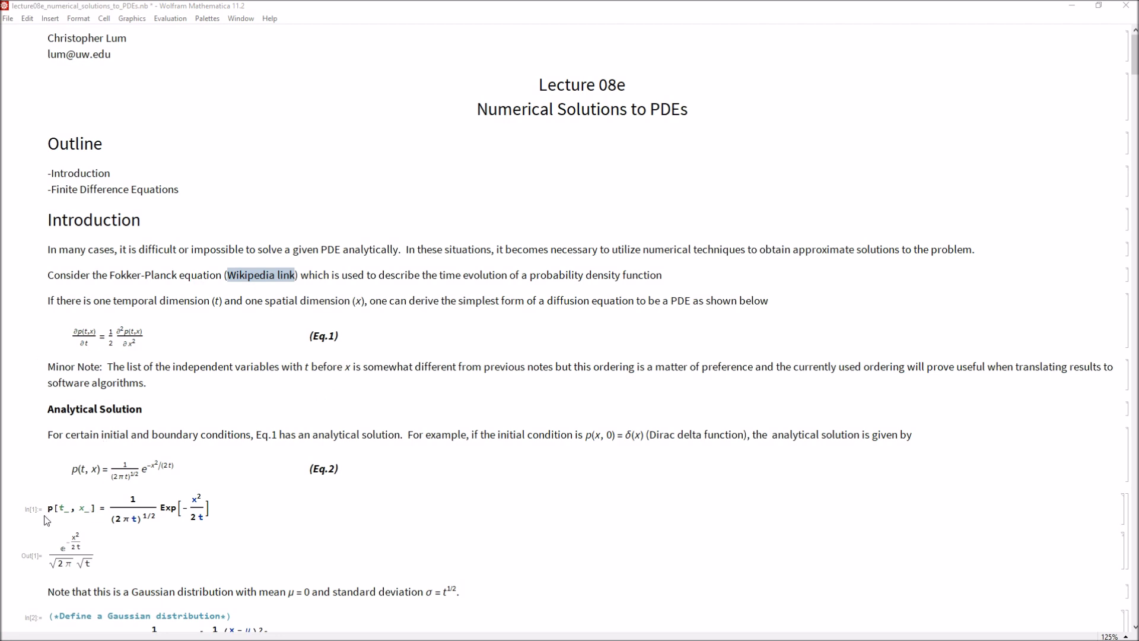
- Scroll down to the p(t,x) Manipulate plot and move the t slider right so the Gaussian spreads out
click(222, 513)
scroll(252, 517, down, 3)
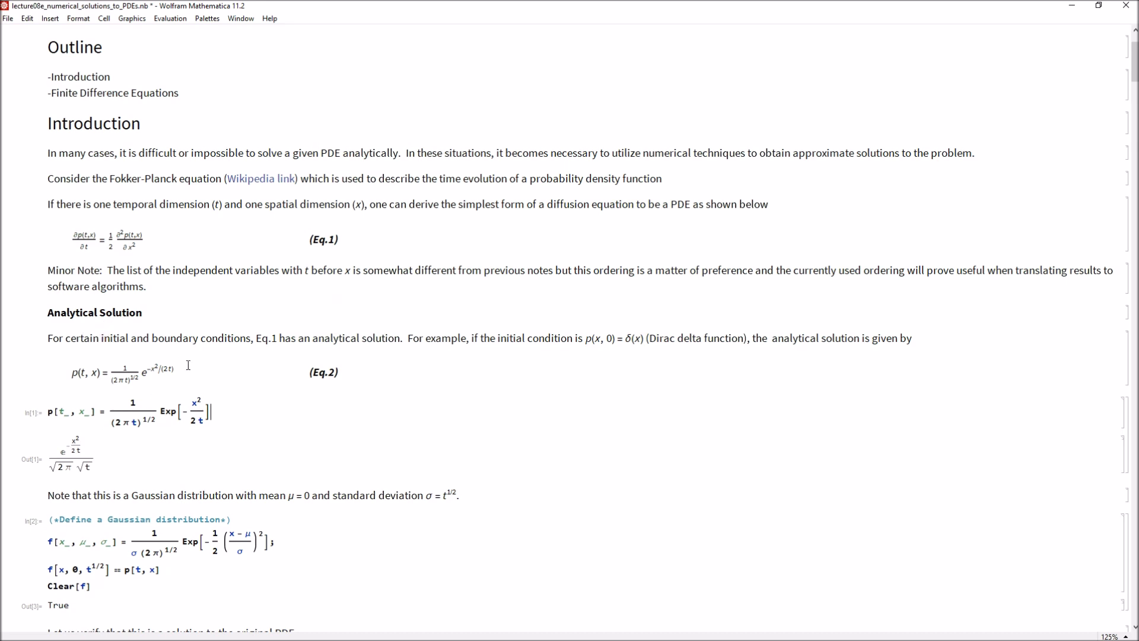
scroll(184, 373, down, 8)
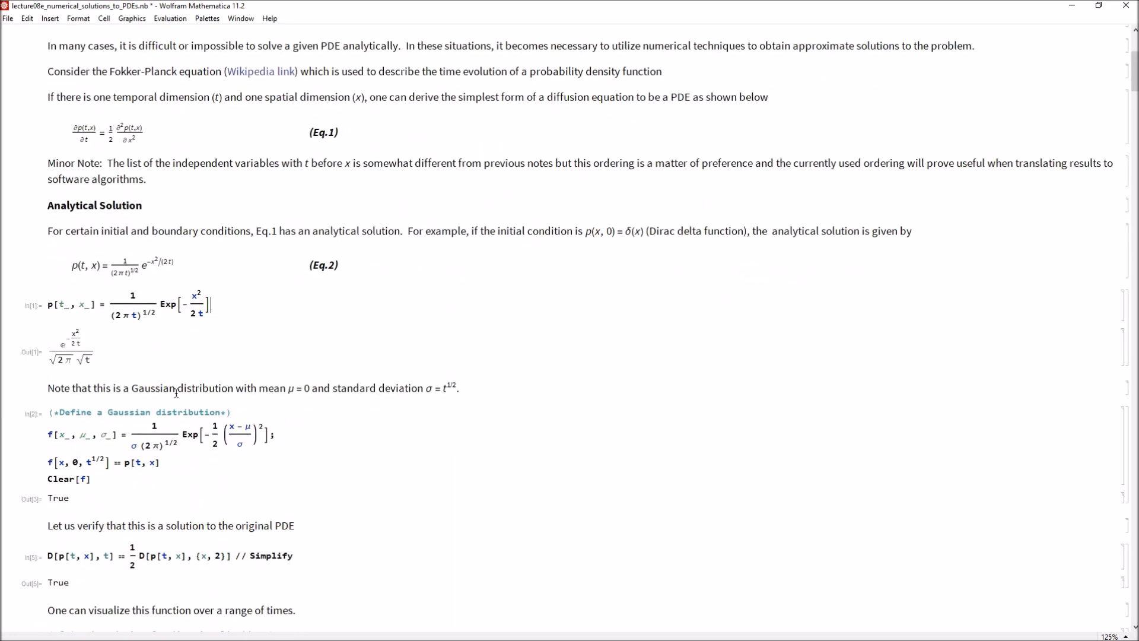
scroll(176, 393, down, 11)
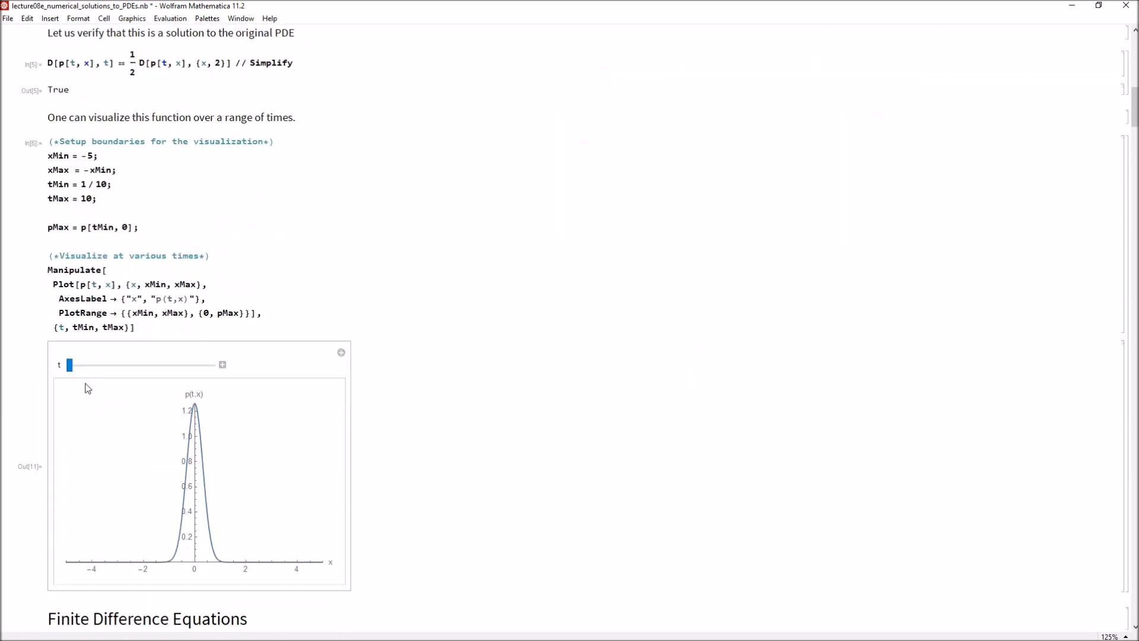
mouse_move(72, 369)
mouse_down()
mouse_move(114, 369)
mouse_move(75, 370)
mouse_up()
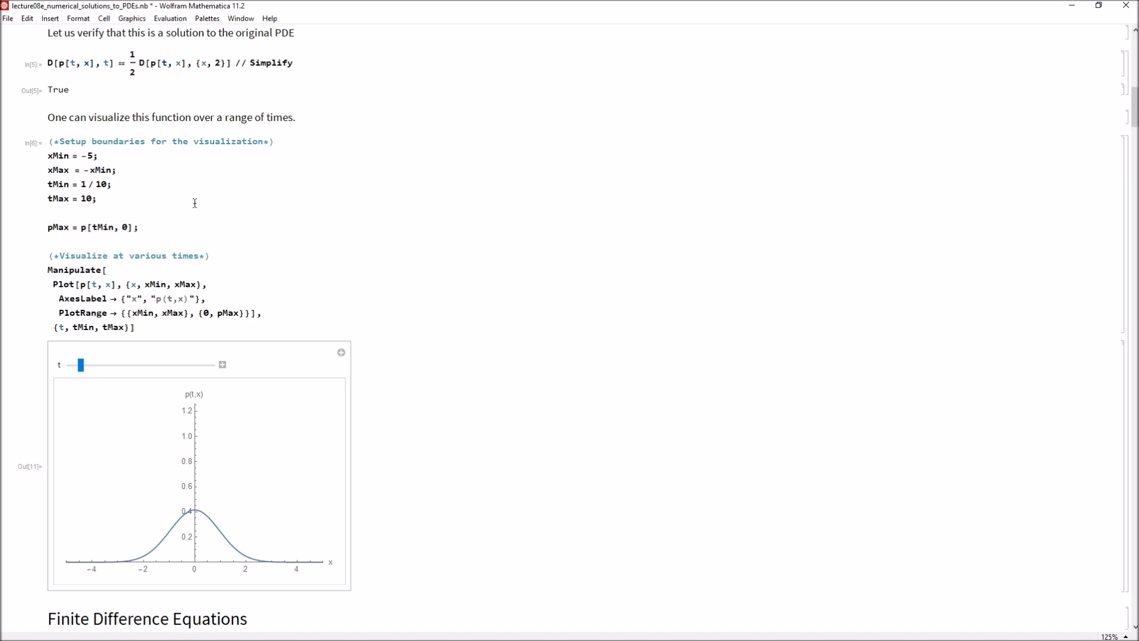
- Scroll into the Finite Difference Equations section and select the continuous p(t,x) plot and the sampled-dot plot
scroll(194, 219, down, 10)
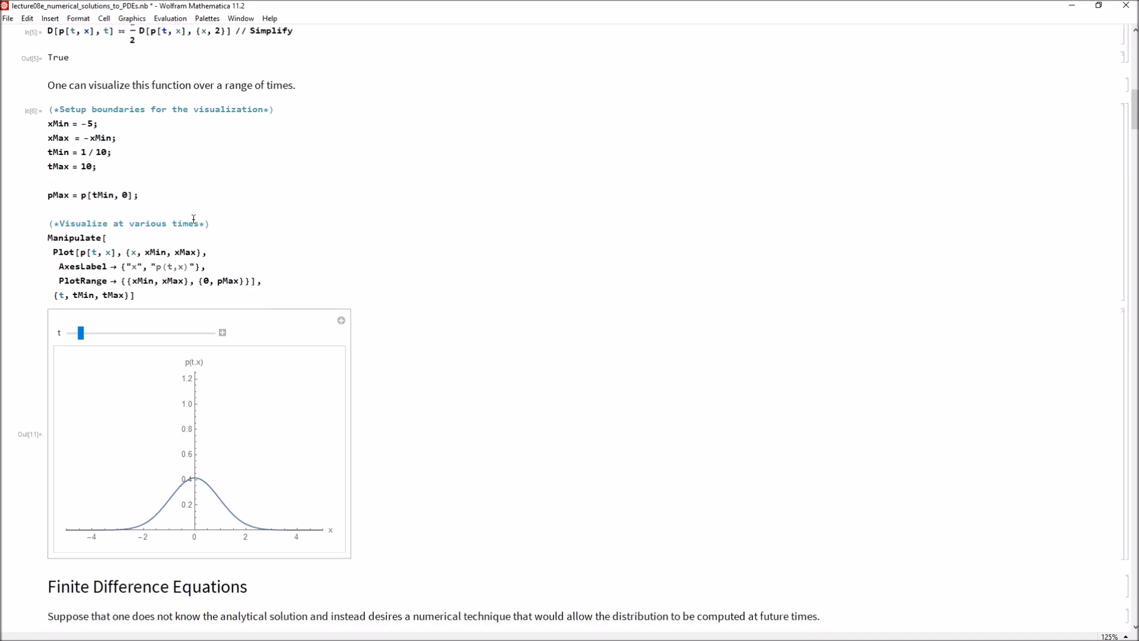
scroll(194, 220, down, 2)
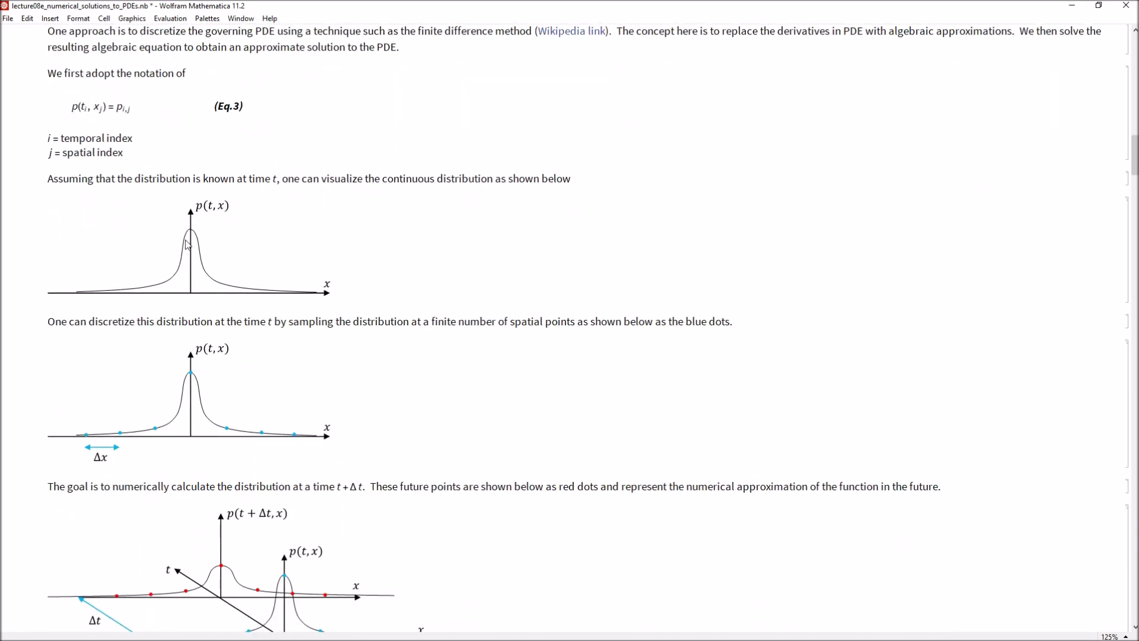
click(199, 176)
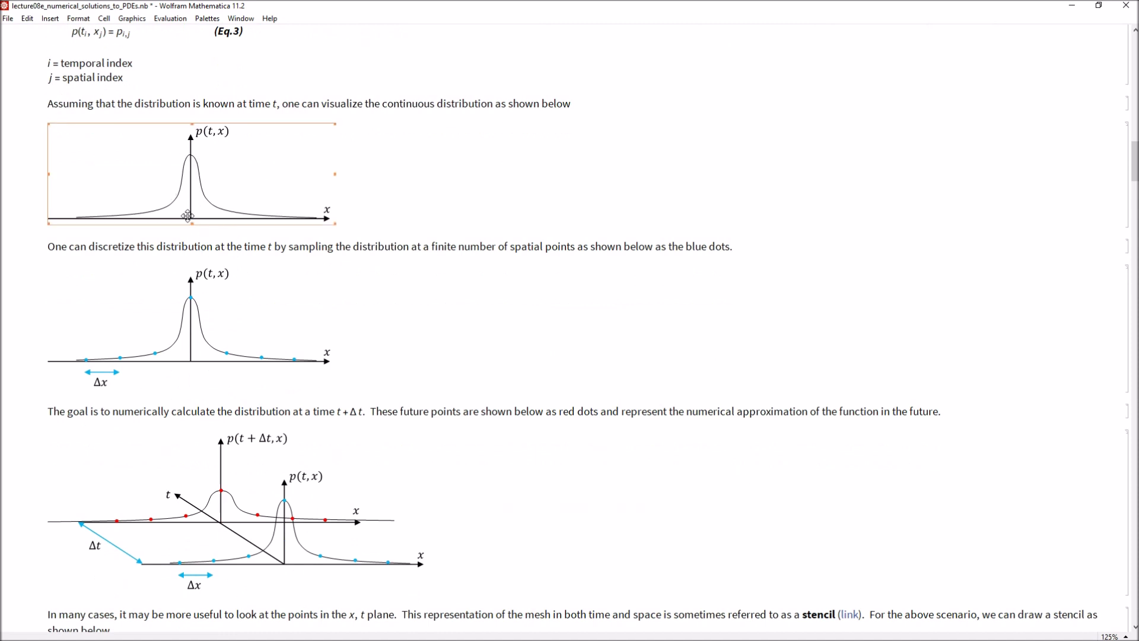
click(168, 360)
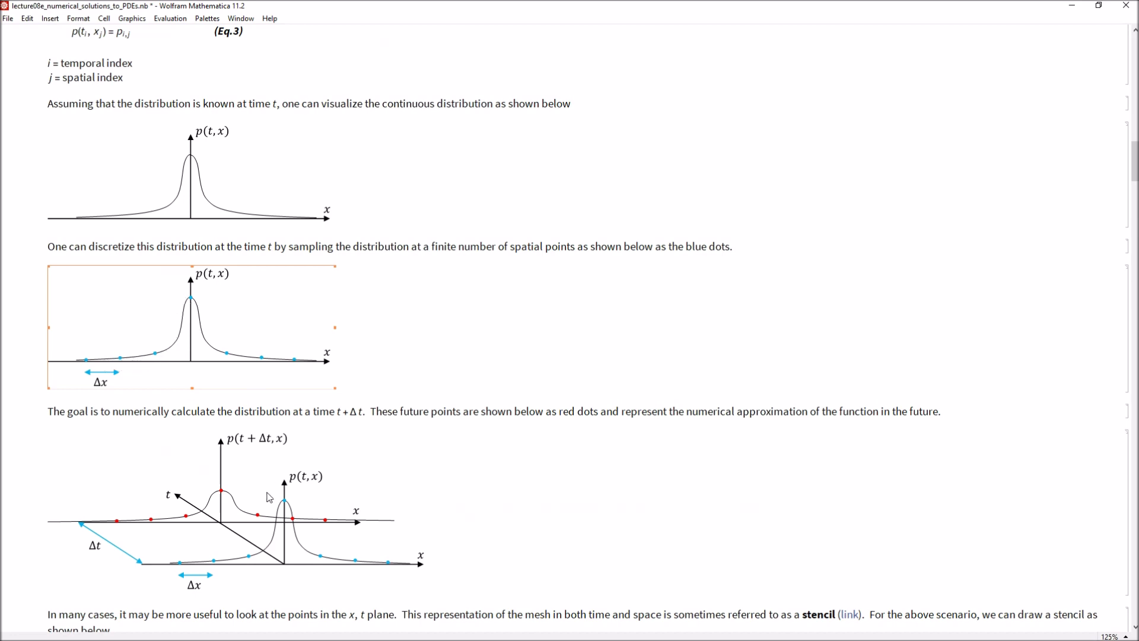
- Select the stencil paragraph, the stencil diagram, the spot after Eq.4 and the 3-D future distribution diagram
scroll(257, 530, down, 5)
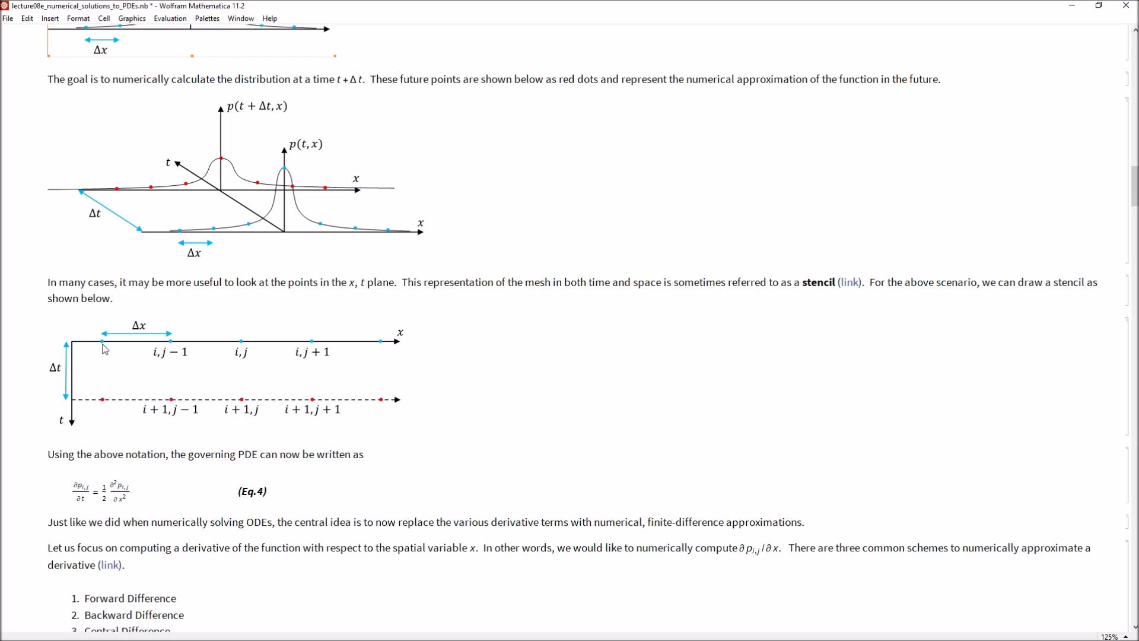
drag(68, 283, 491, 297)
click(313, 315)
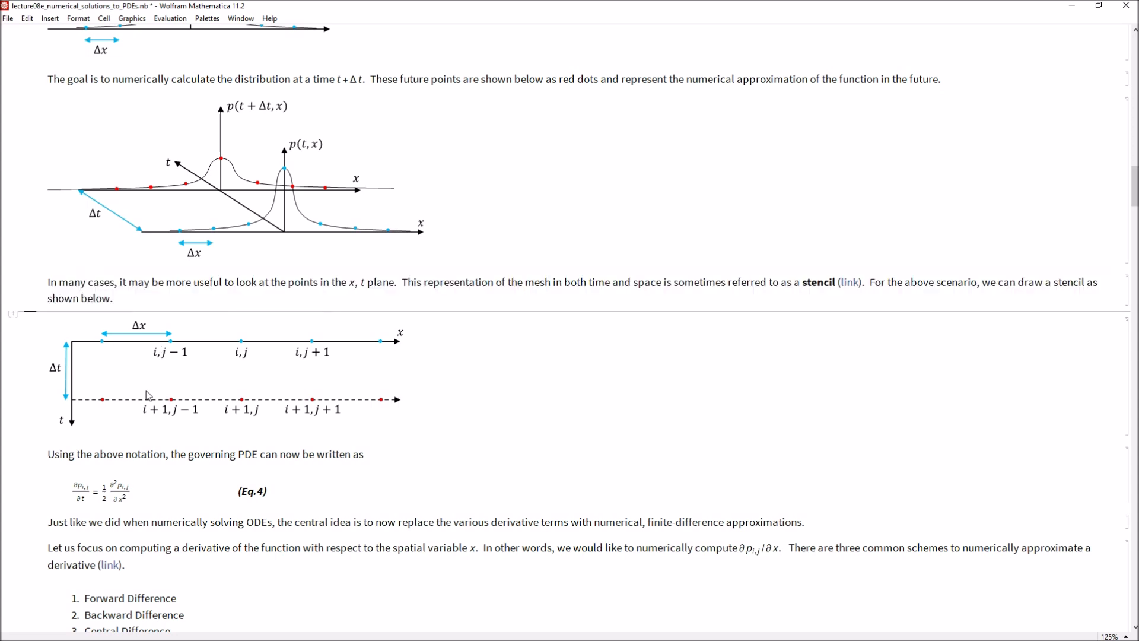
click(169, 386)
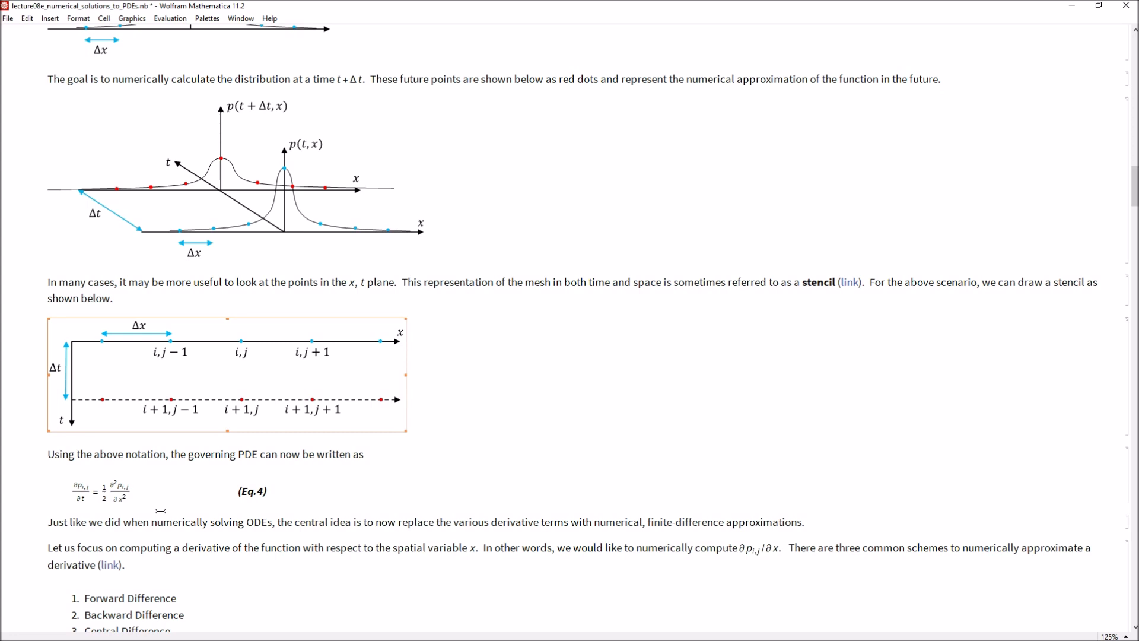
click(140, 500)
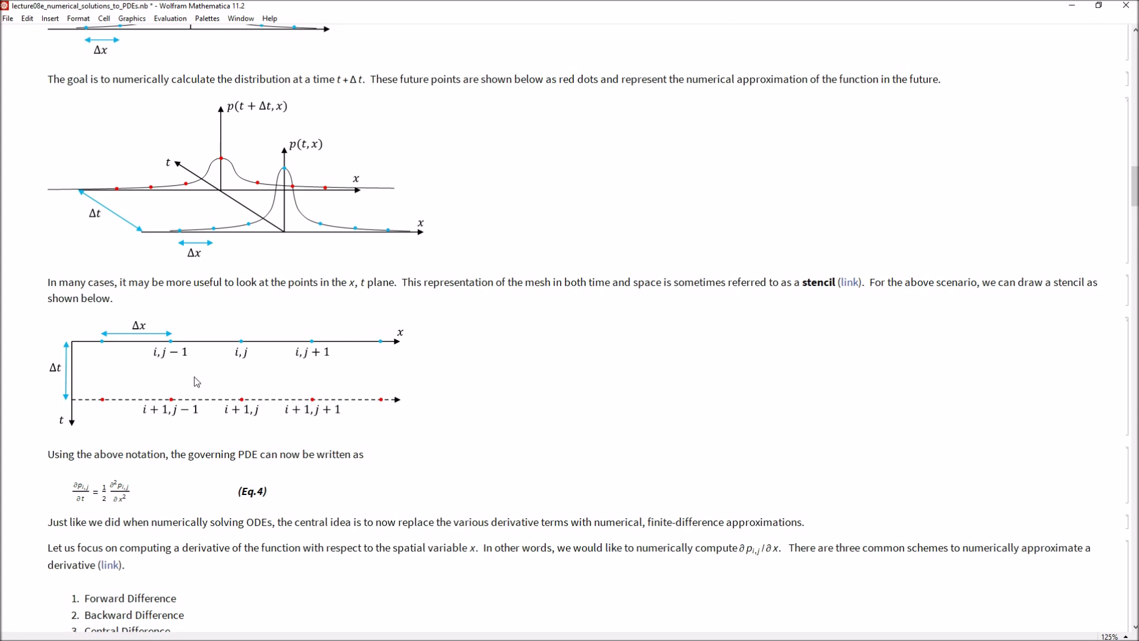
click(249, 401)
click(253, 211)
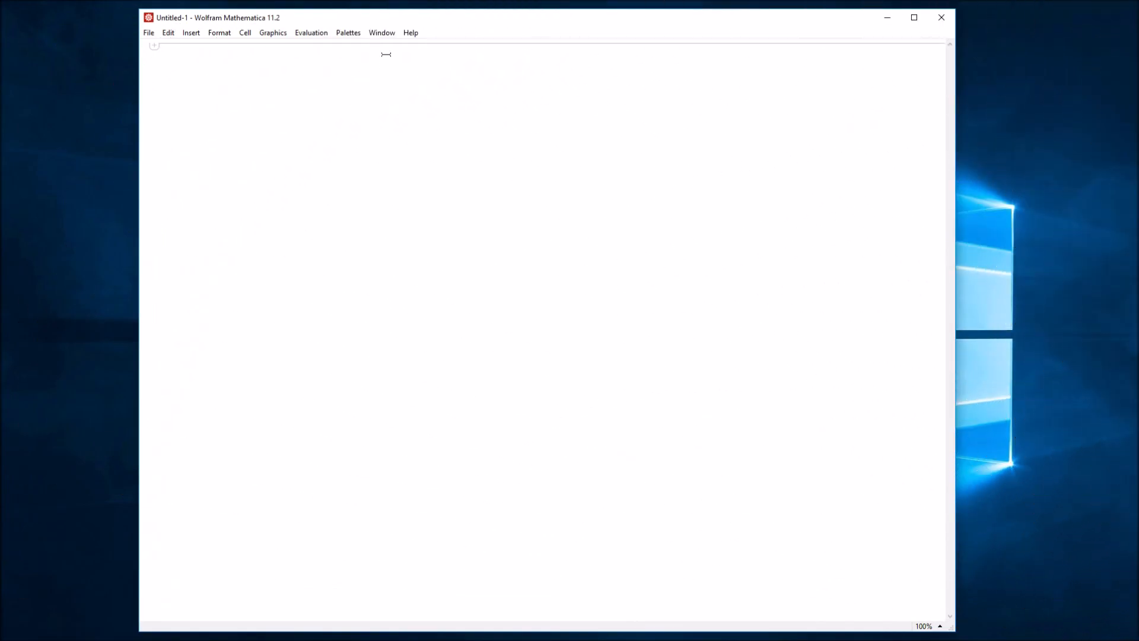
- Set the new notebook's magnification to 125%
click(375, 34)
mouse_move(513, 48)
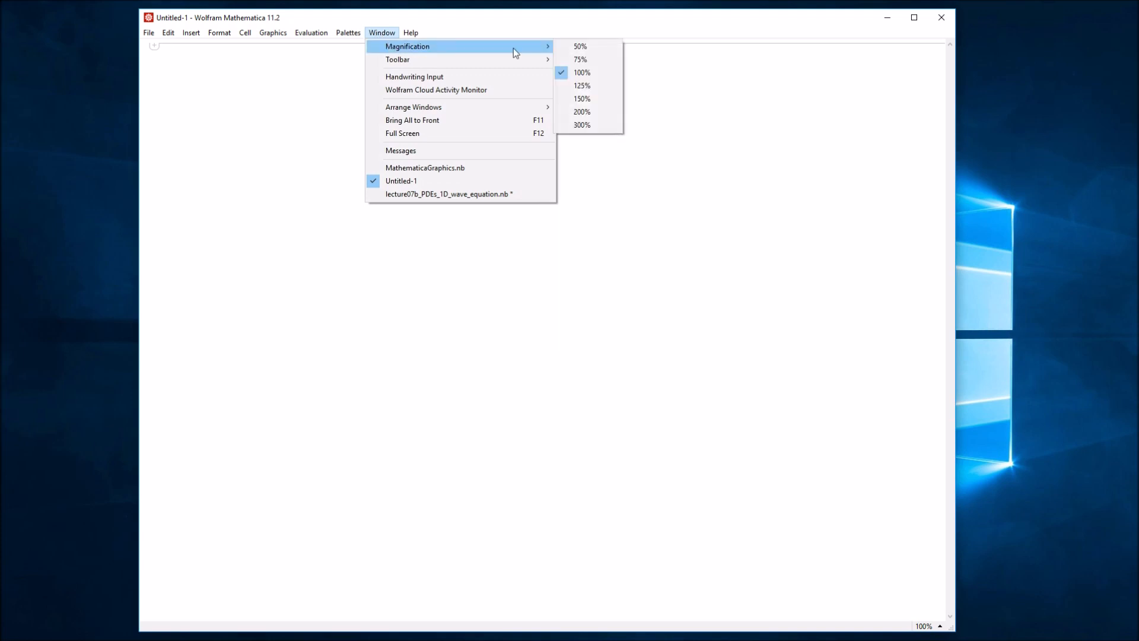
click(595, 86)
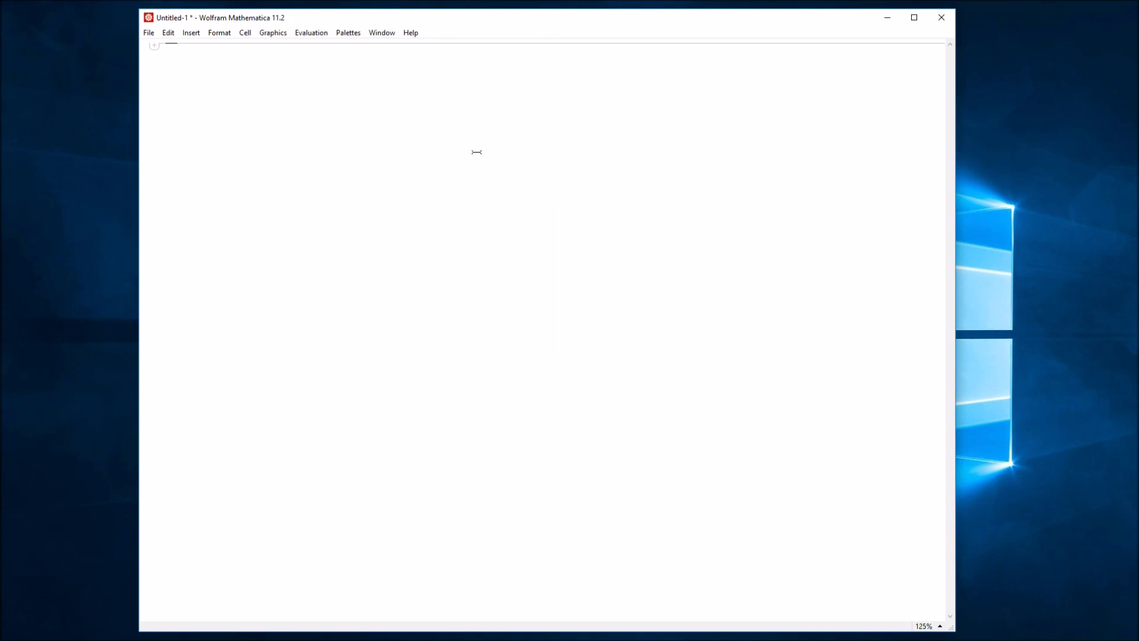
- Enter 'Working With Graphics In Mathematica' and style it as a Title cell
text(Working)
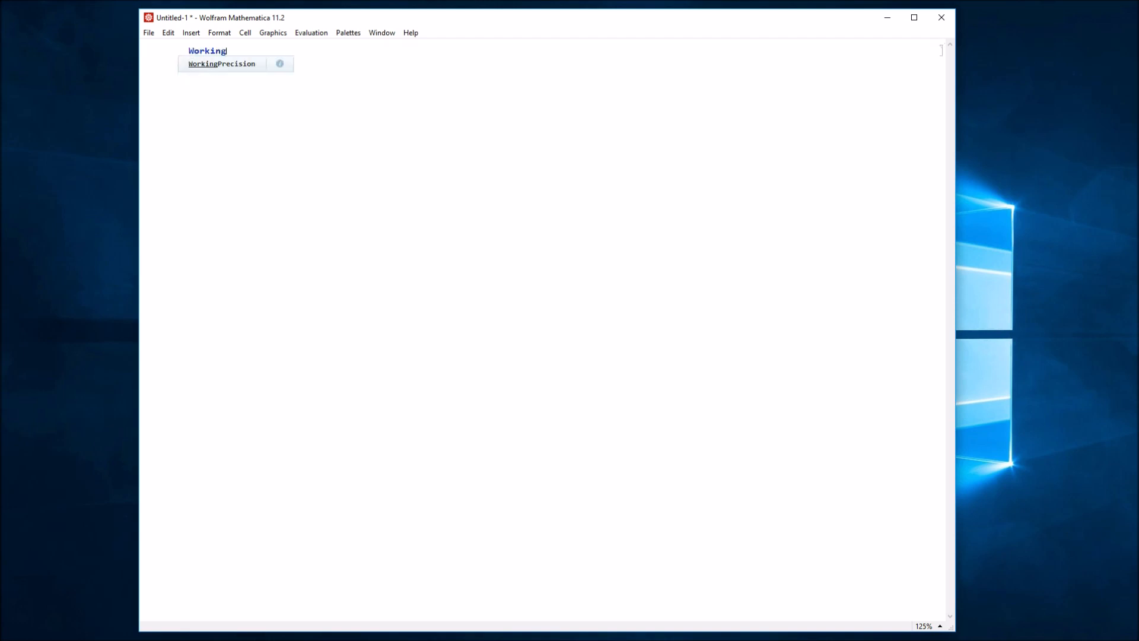
text( With Graphics In)
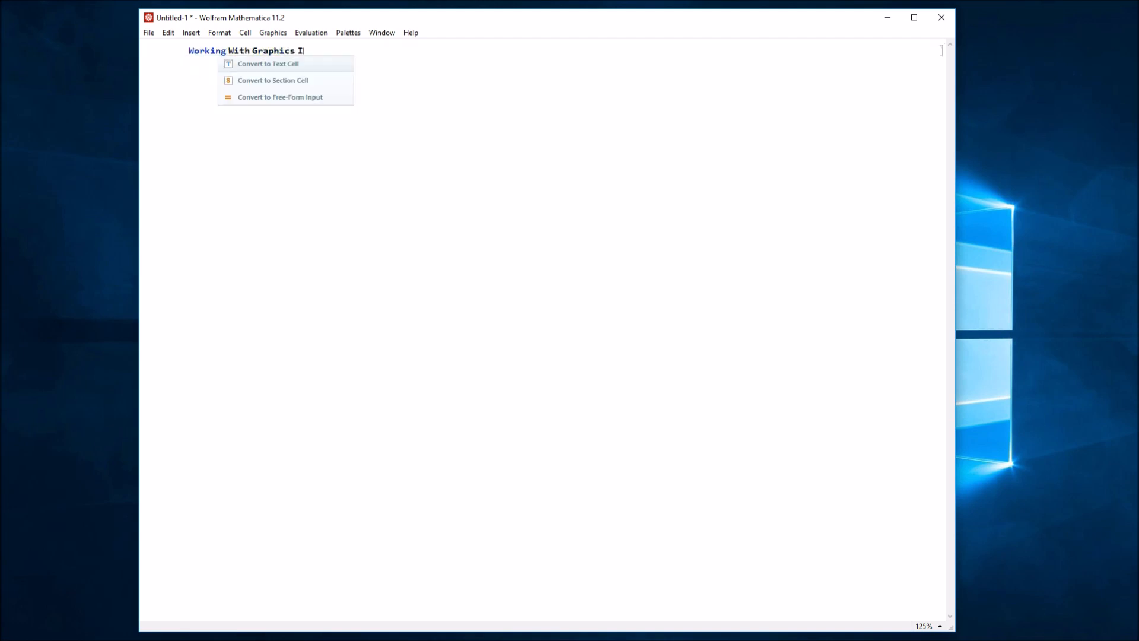
text( Mathematica)
click(602, 59)
click(336, 51)
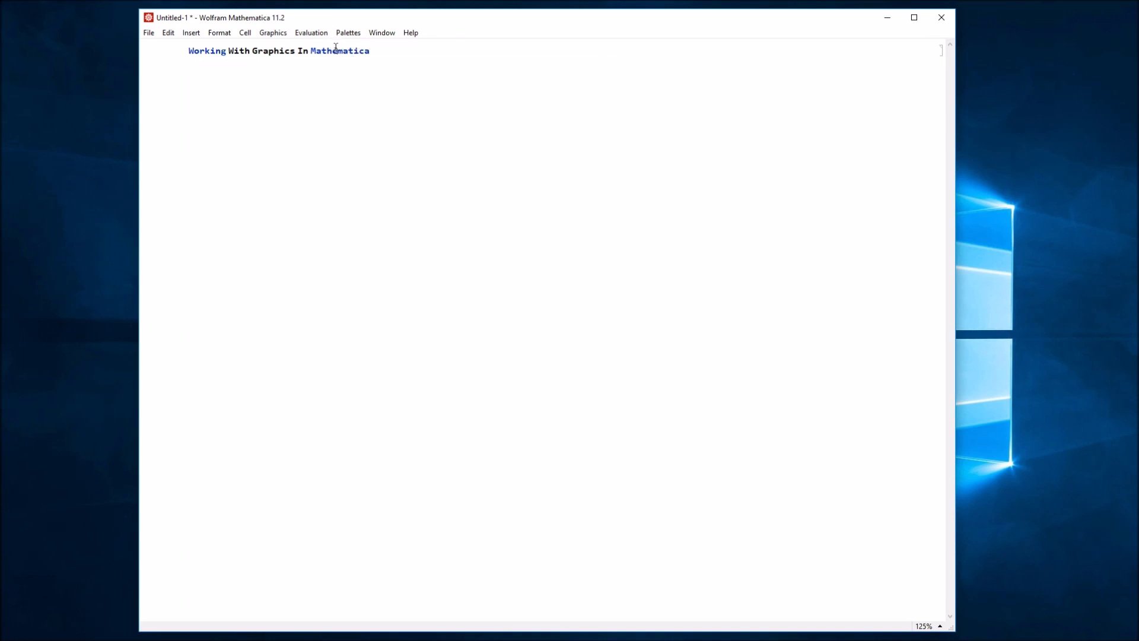
click(220, 33)
mouse_move(221, 43)
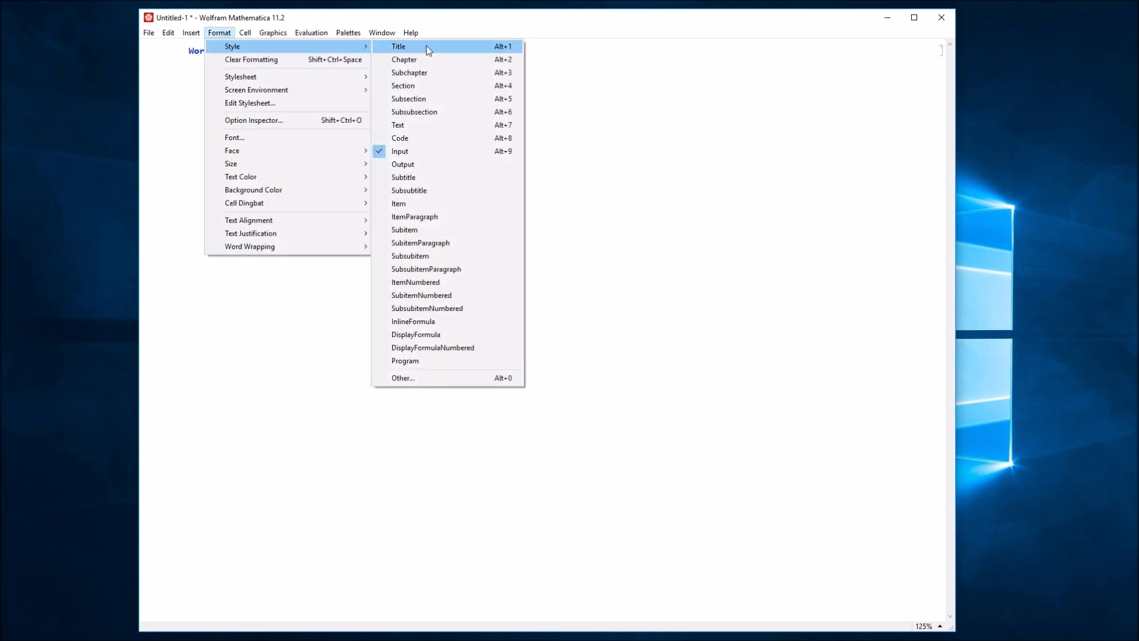
click(428, 46)
click(316, 153)
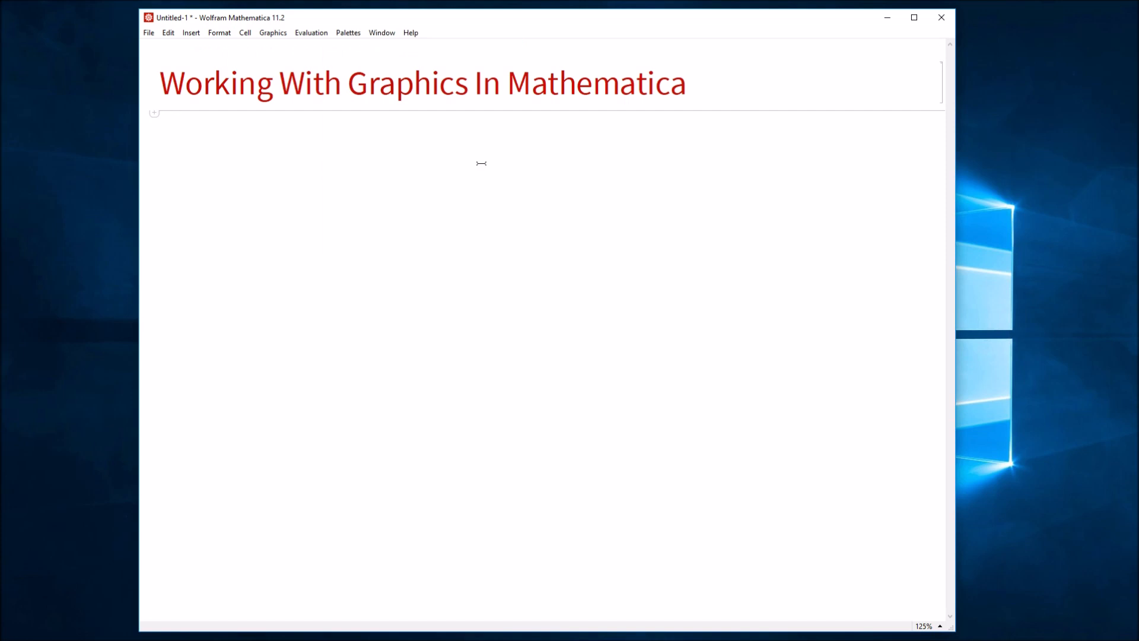
- Add the heading 'Using ' Native ' Graphics Engine' styled as a Subchapter
text(Using)
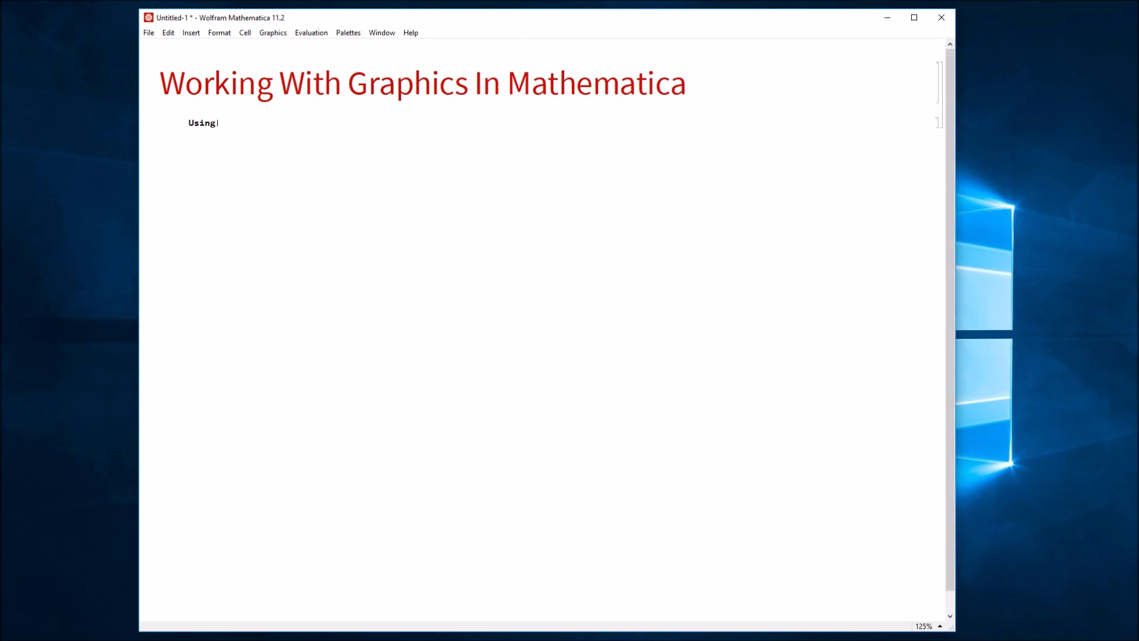
text( ' Native ' Graphic)
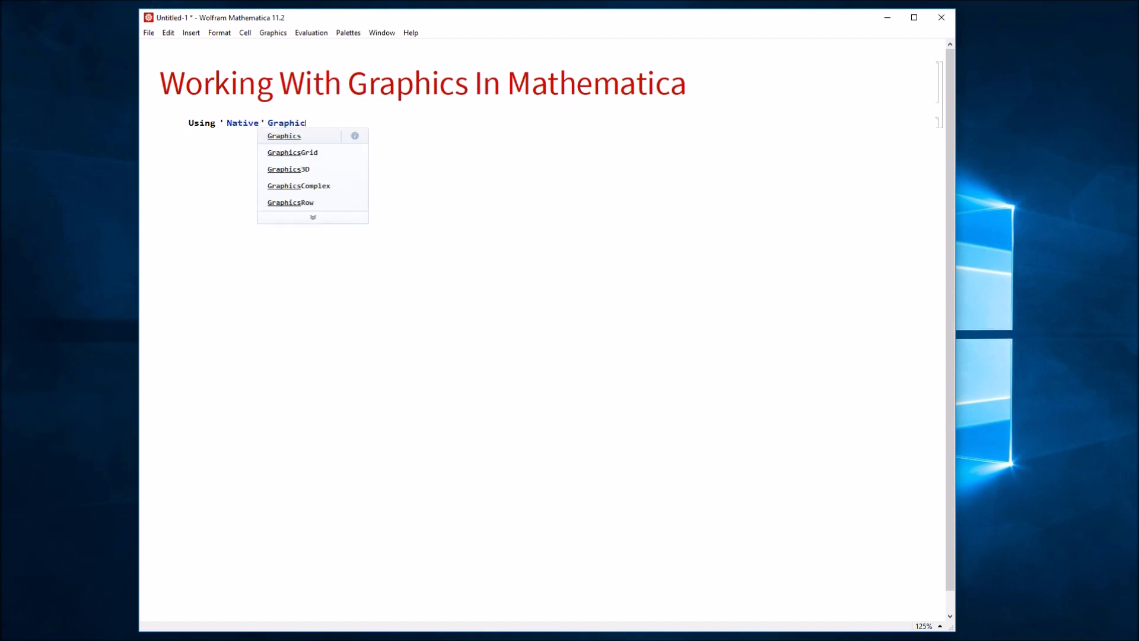
text(s Engine)
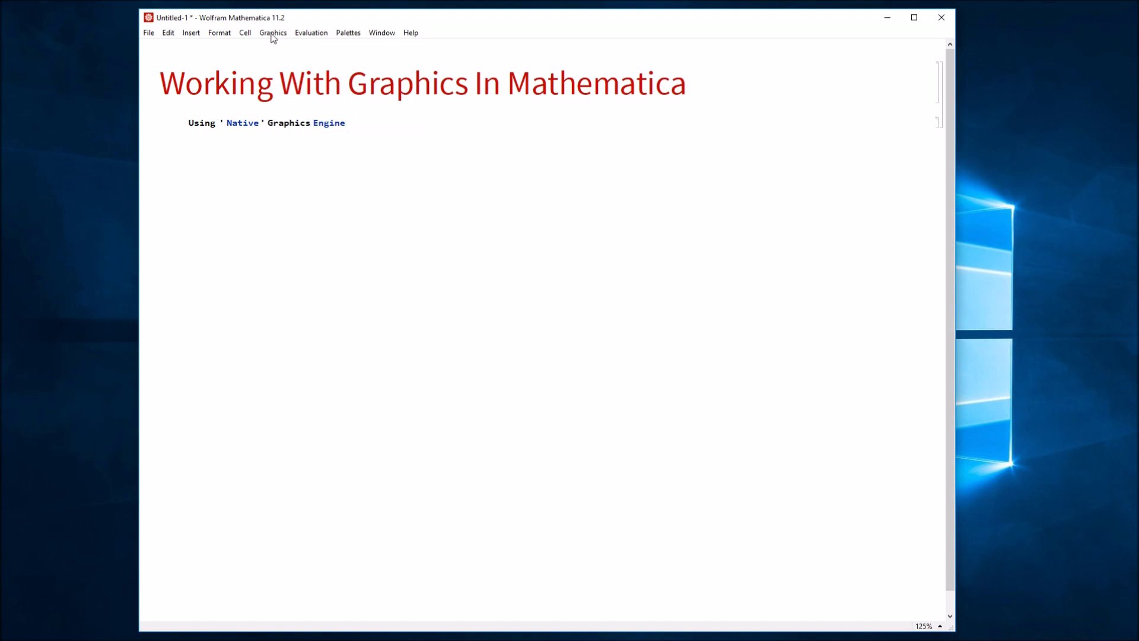
click(219, 33)
mouse_move(297, 46)
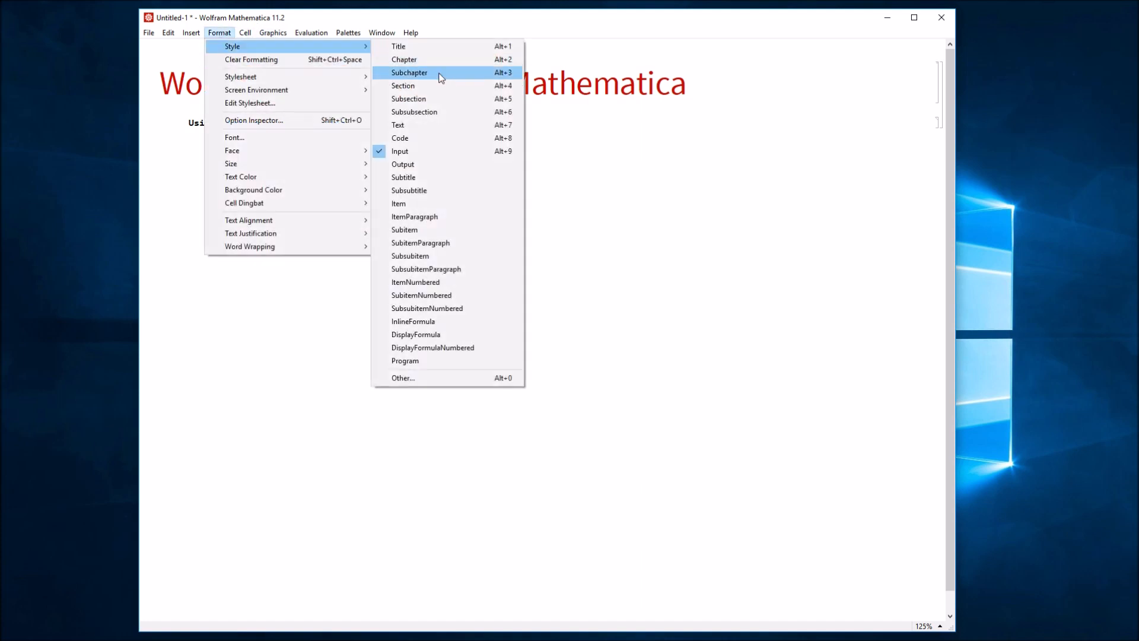
click(454, 93)
- Below it, add a Text-style sentence about inserting graphics using the 'native' graphics engine
click(336, 195)
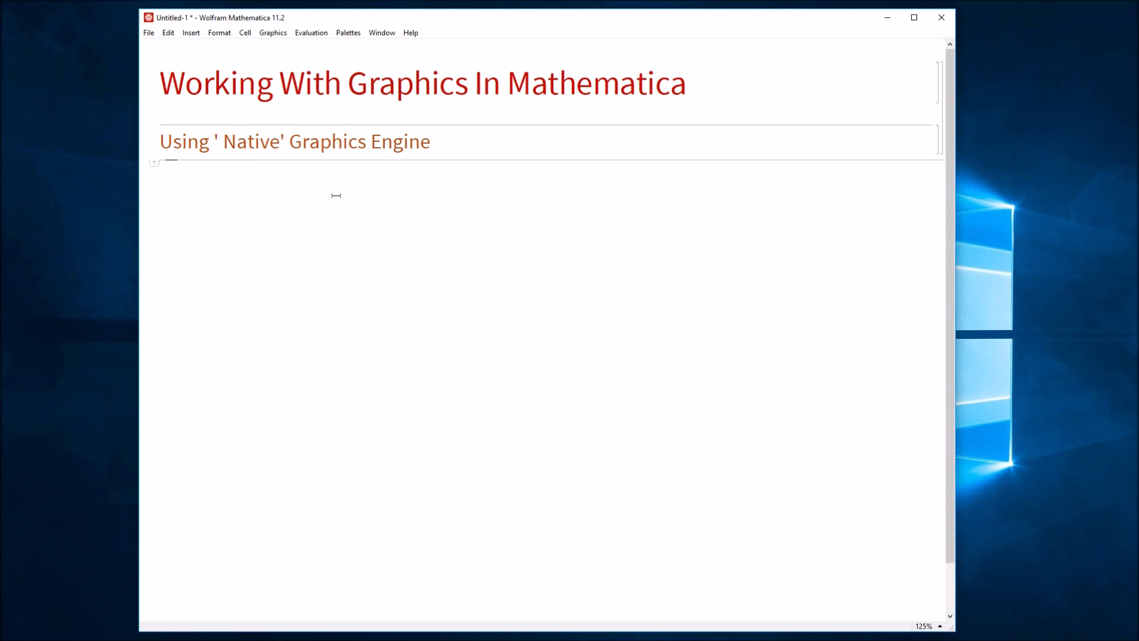
text(This is a section where we talk about inserting graphics using the ' native ' graphics engin)
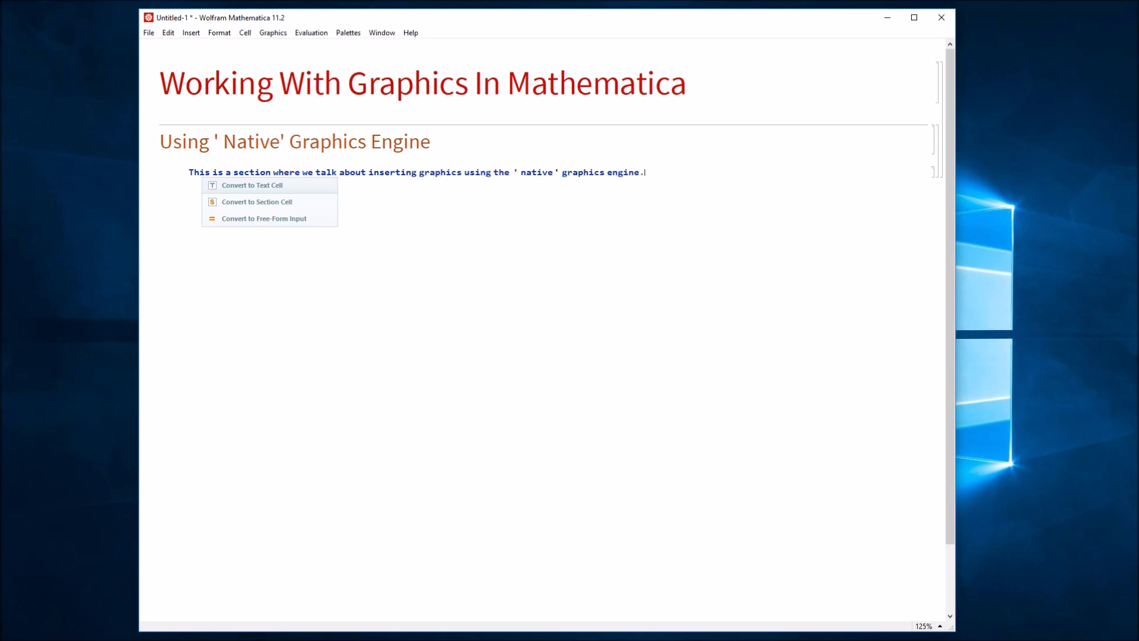
text(e.)
click(219, 33)
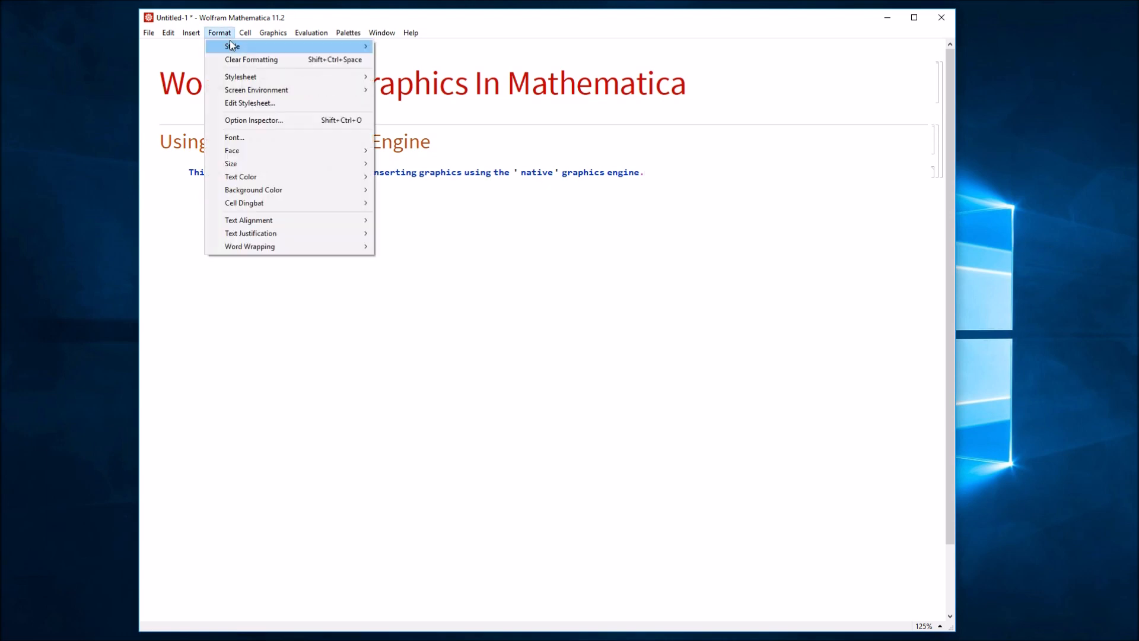
mouse_move(231, 45)
click(468, 126)
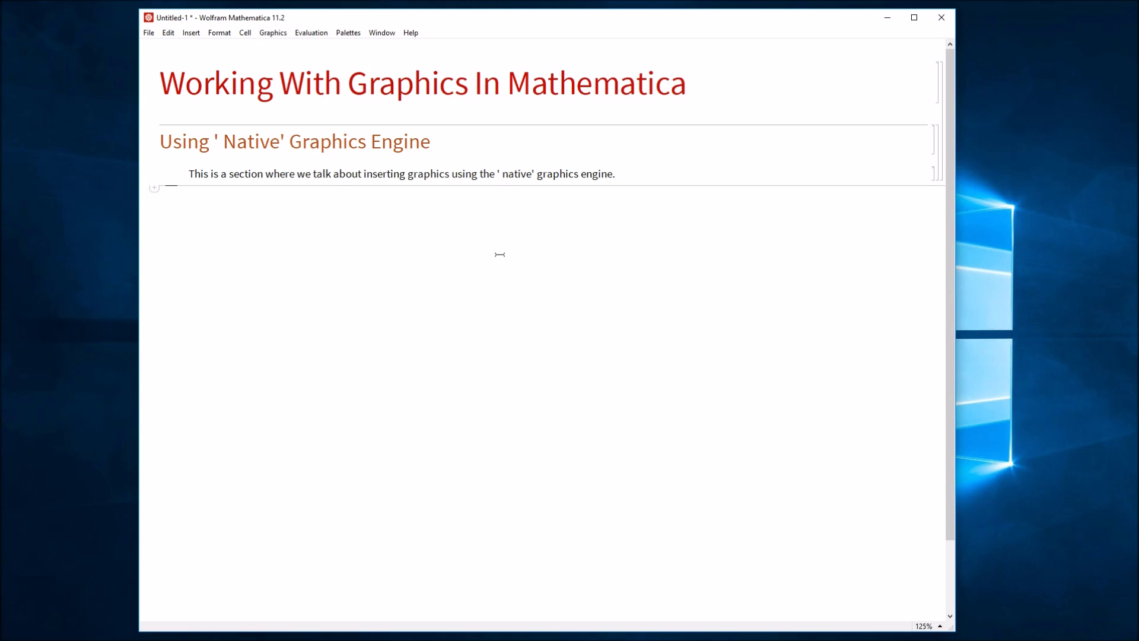
- Insert an empty graphic below the paragraph and place the Drawing Tools palette beside the notebook
click(275, 35)
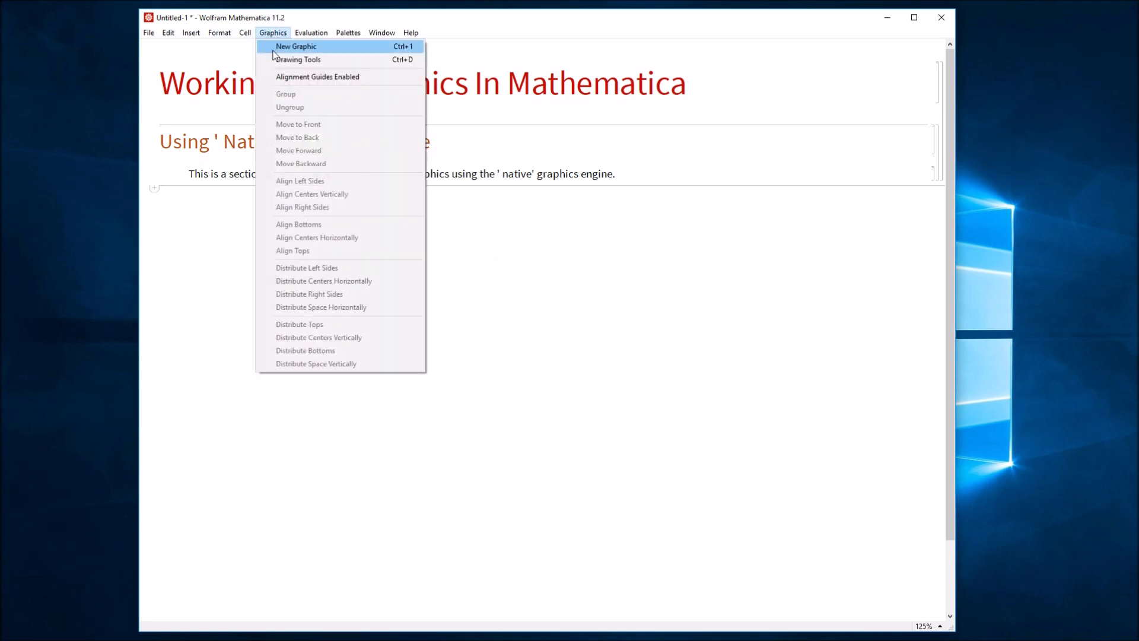
click(370, 48)
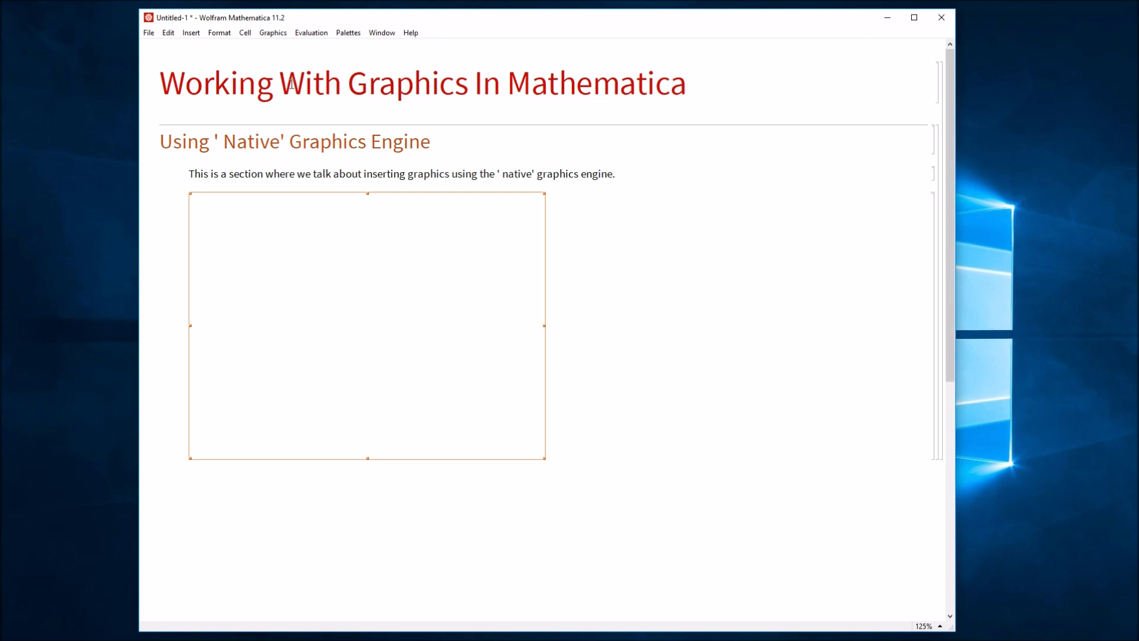
click(273, 36)
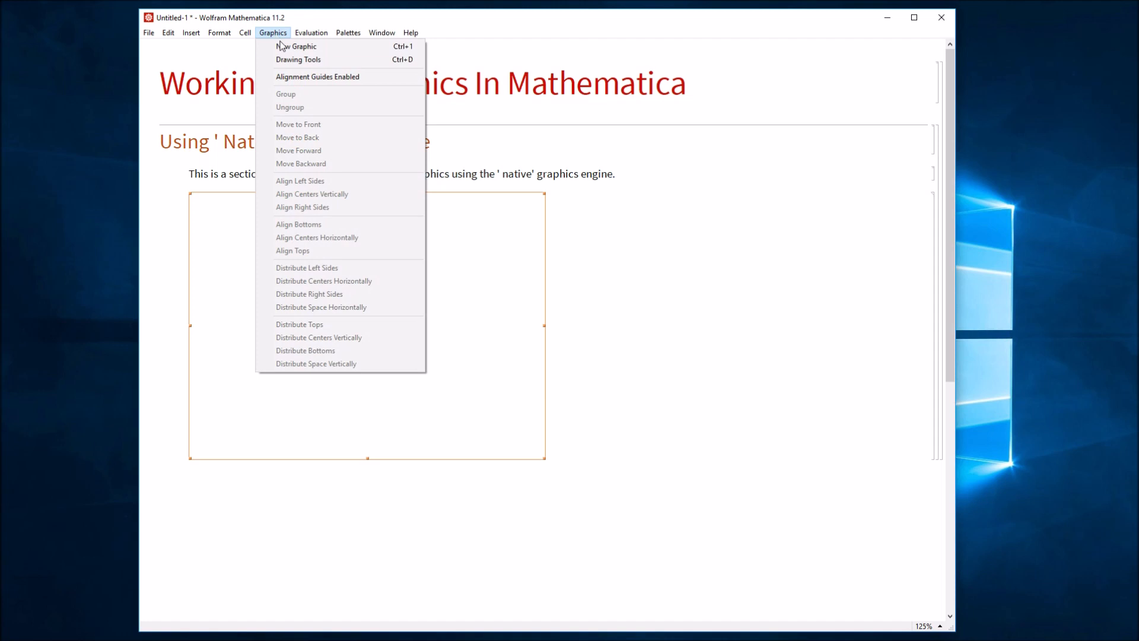
click(373, 60)
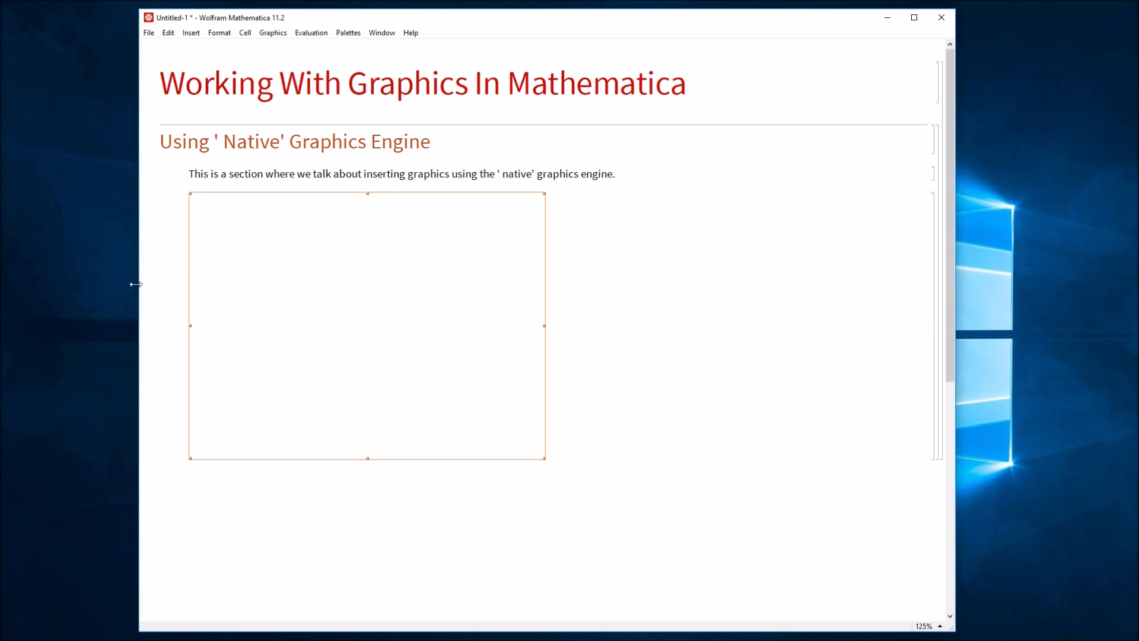
mouse_move(1, 33)
mouse_down()
mouse_move(173, 72)
mouse_move(828, 106)
mouse_move(969, 96)
mouse_move(1029, 68)
mouse_up()
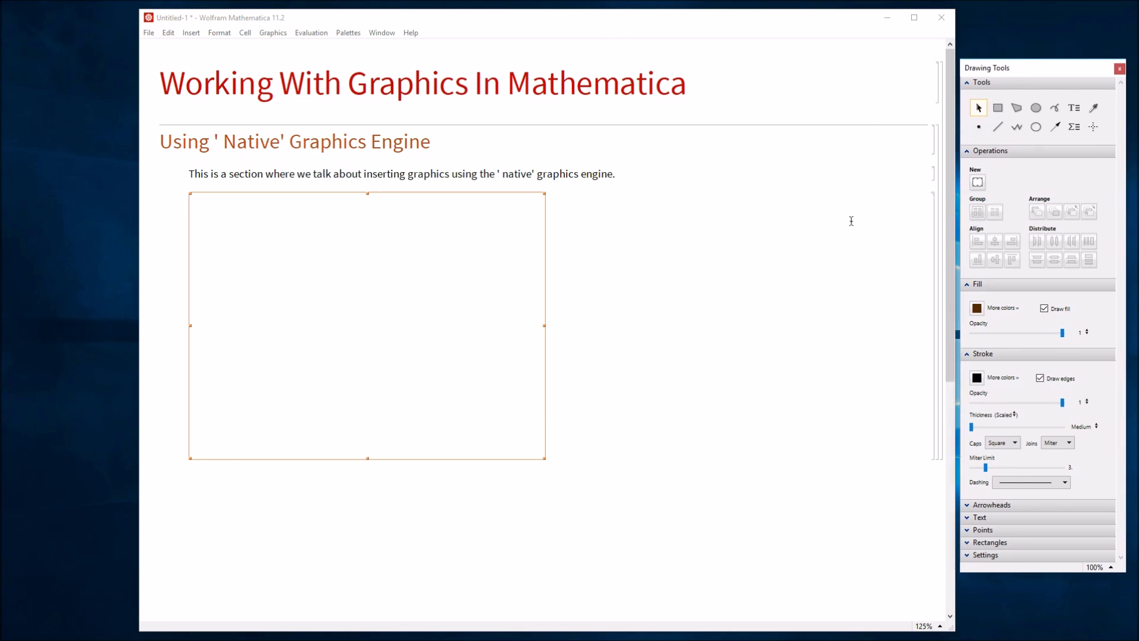
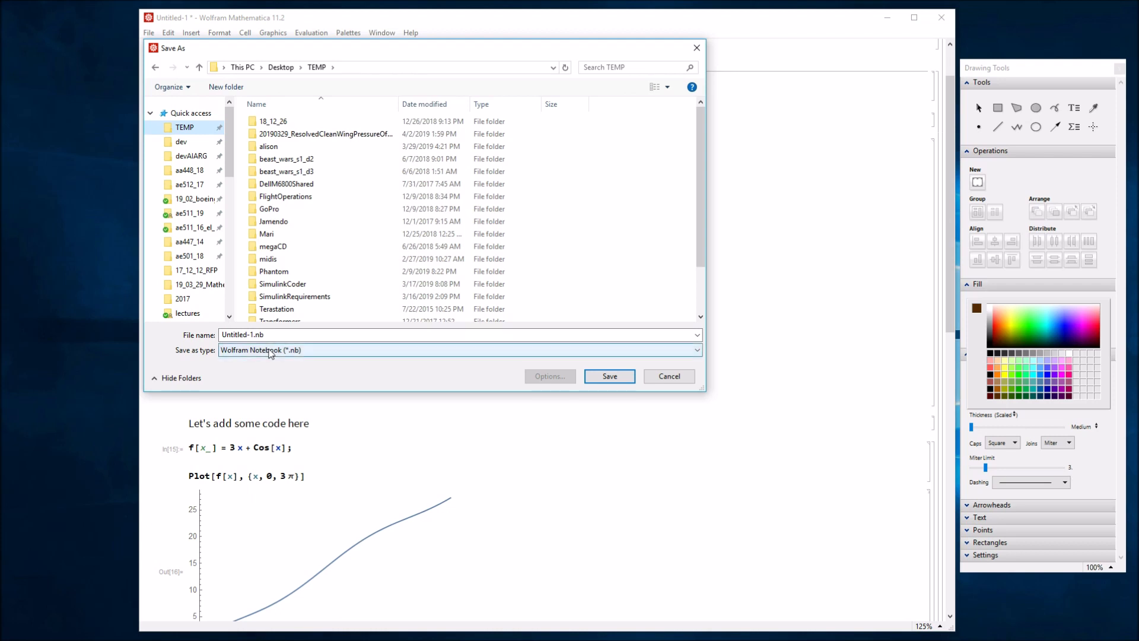
- Save the notebook as GraphicsExample.nb and close the Mathematica window
text(Graphics)
text(InMathematica)
key(Return)
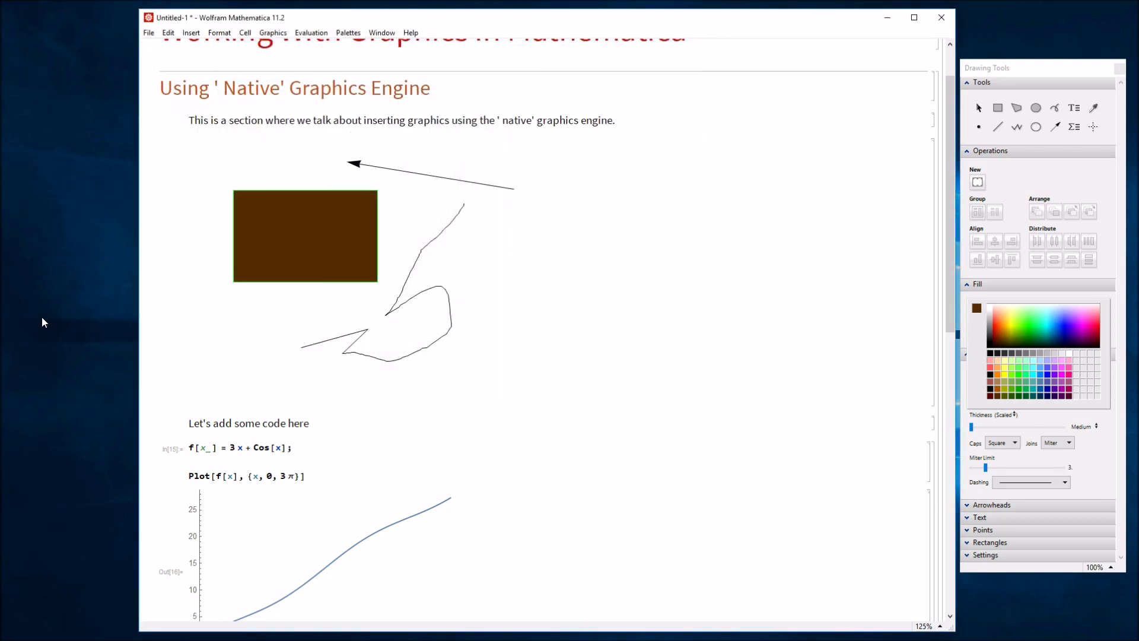
click(942, 19)
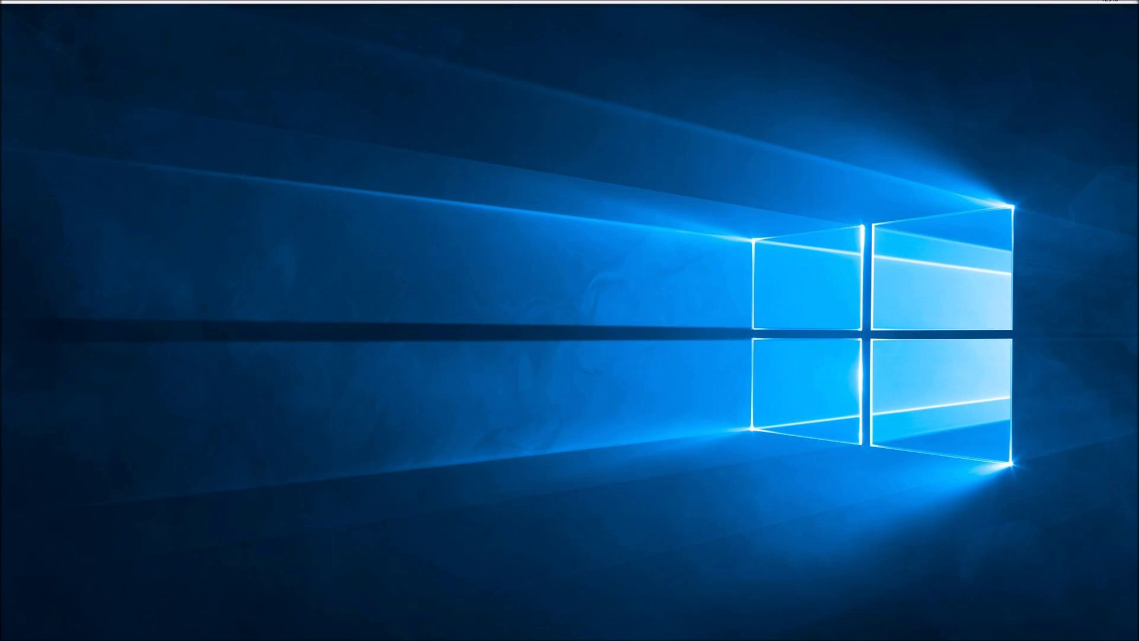
- Reopen GraphicsExample.nb from the Desktop > TEMP folder in File Explorer
drag(0, 108, 414, 58)
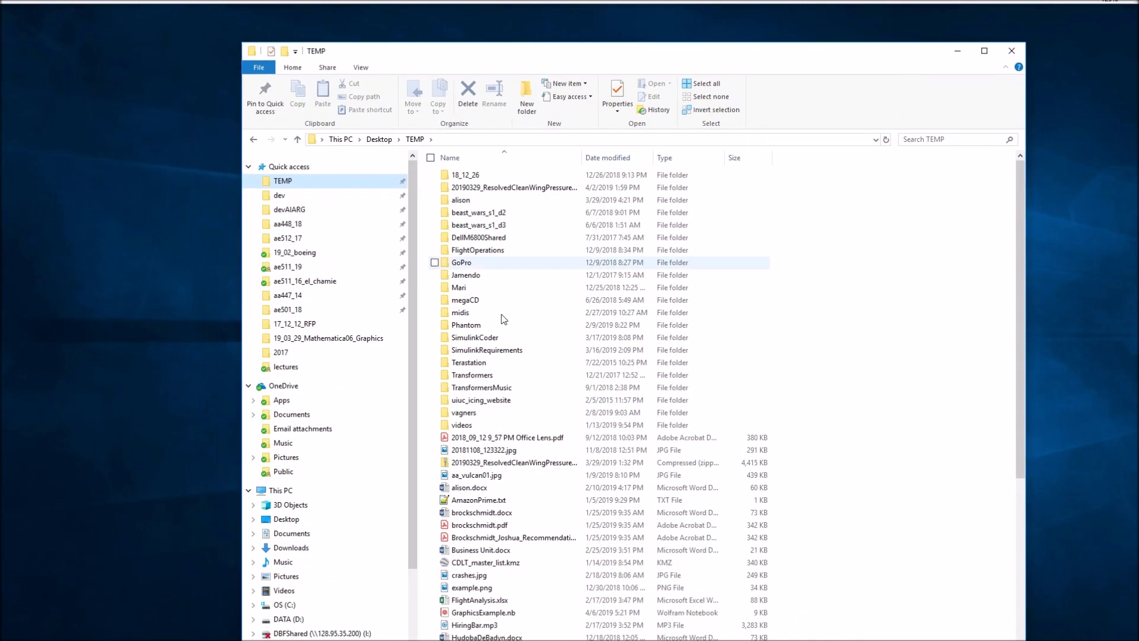
scroll(545, 540, down, 3)
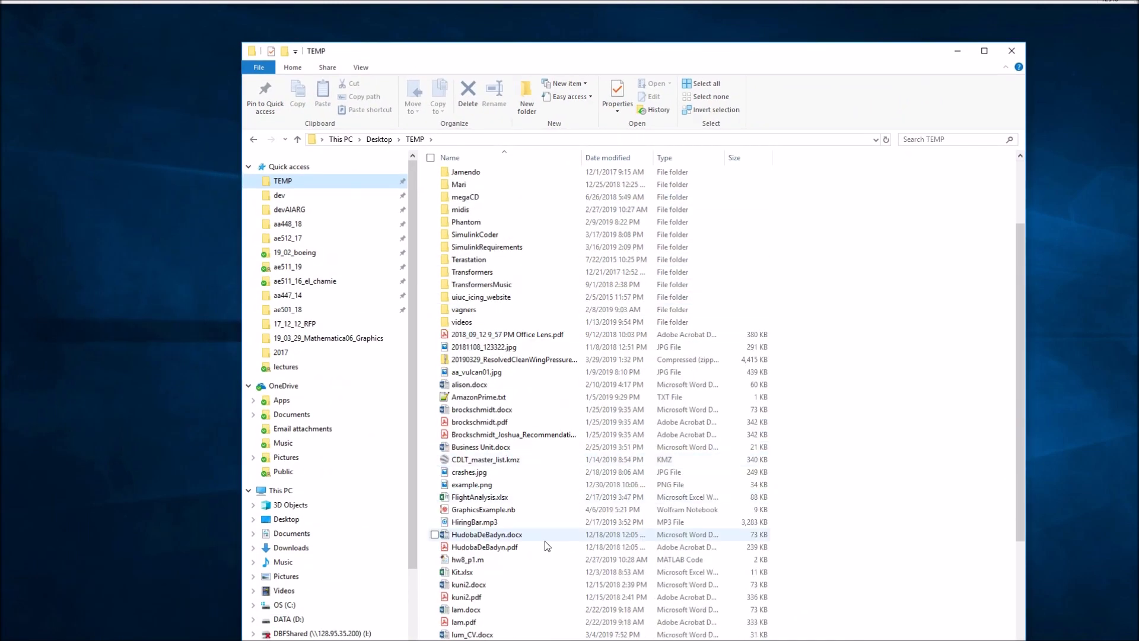
scroll(544, 543, down, 3)
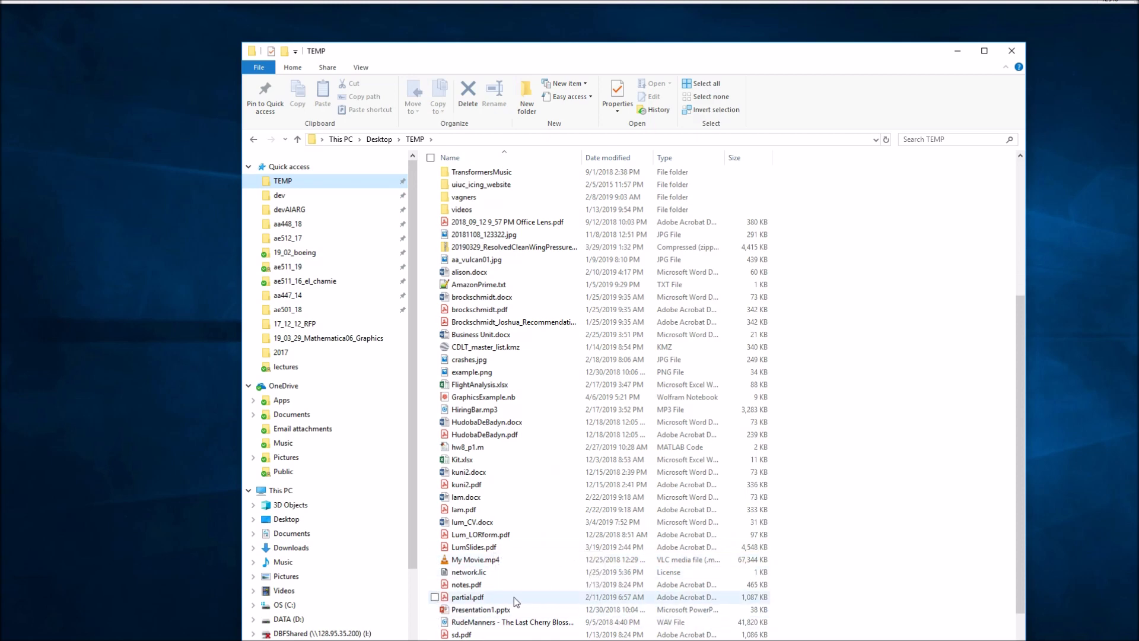
scroll(514, 597, down, 2)
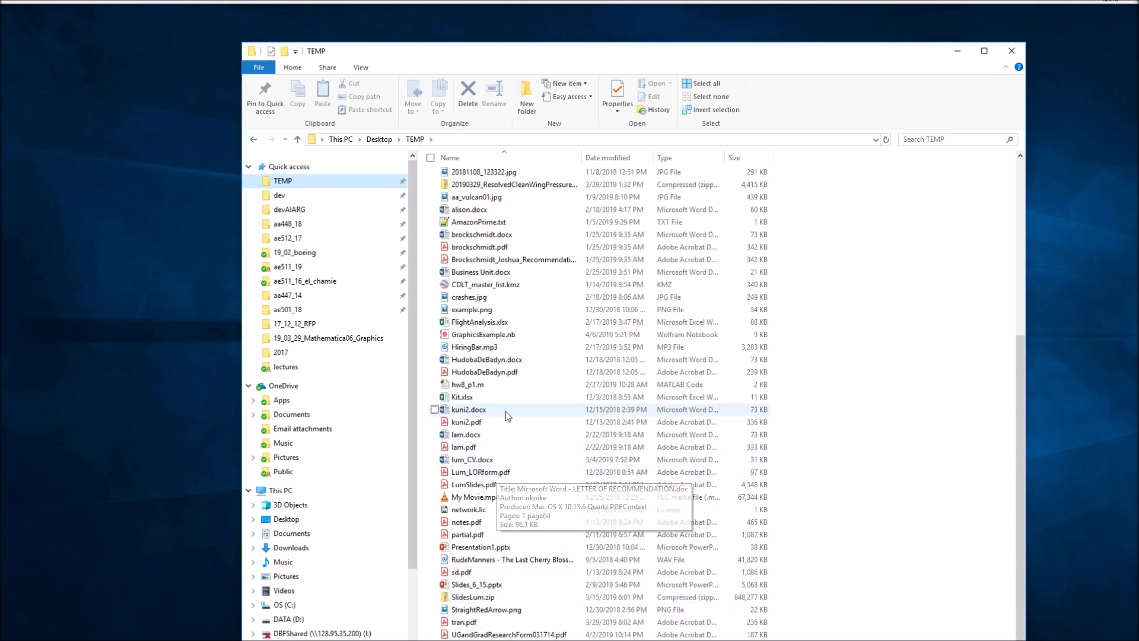
double_click(502, 334)
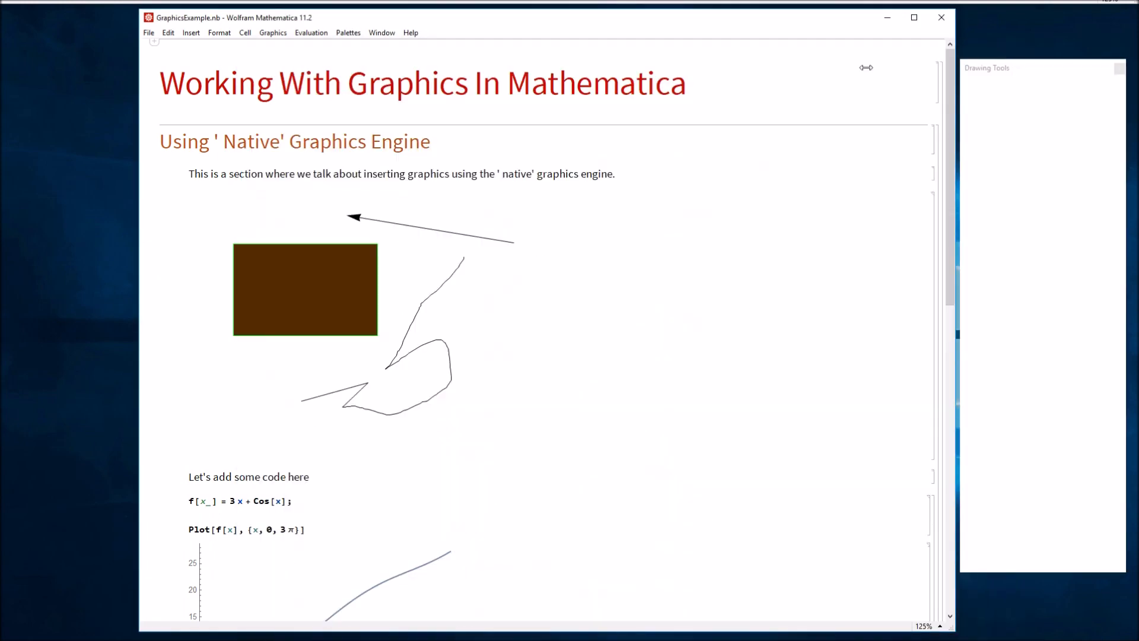
- Move the reopened GraphicsExample.nb window further left and bring up the Evaluation menu
drag(733, 27, 676, 33)
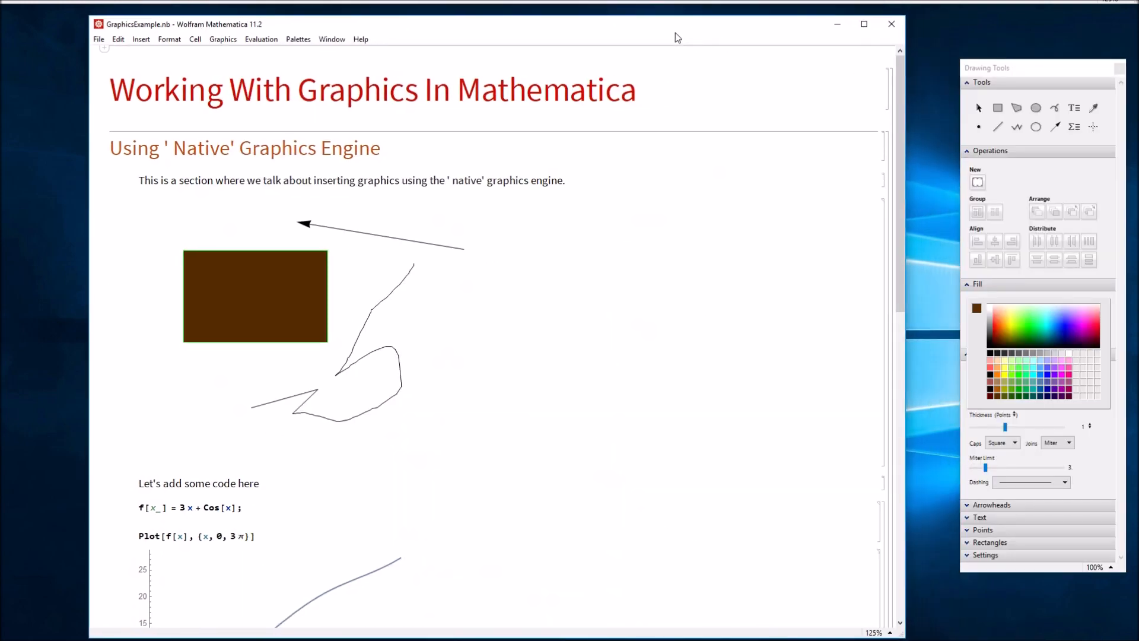
scroll(440, 306, down, 1)
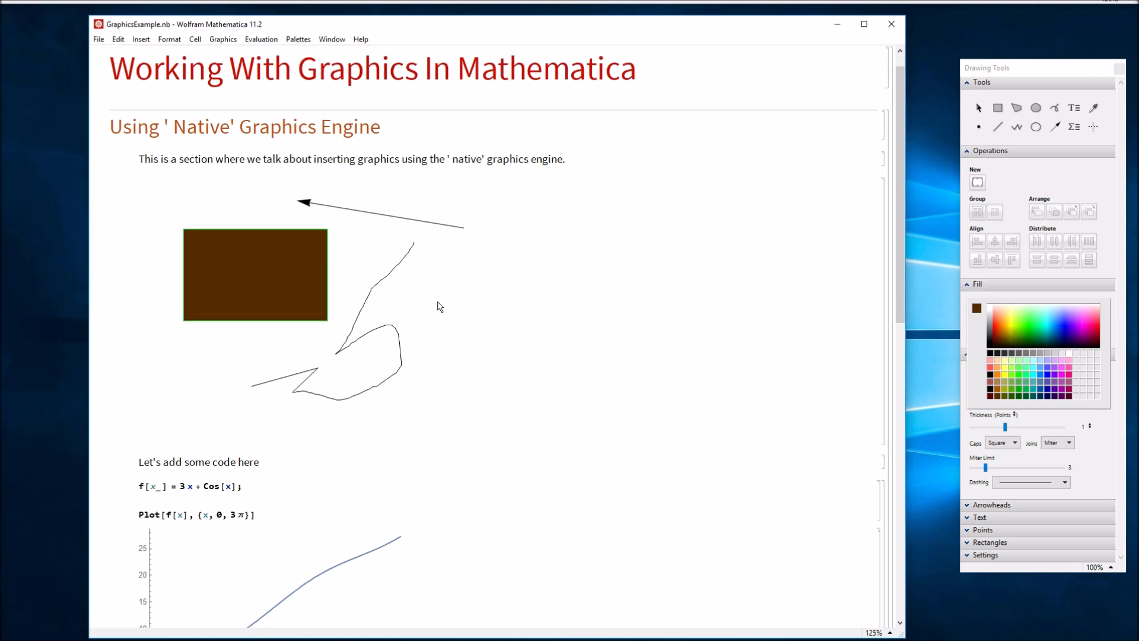
scroll(415, 321, down, 2)
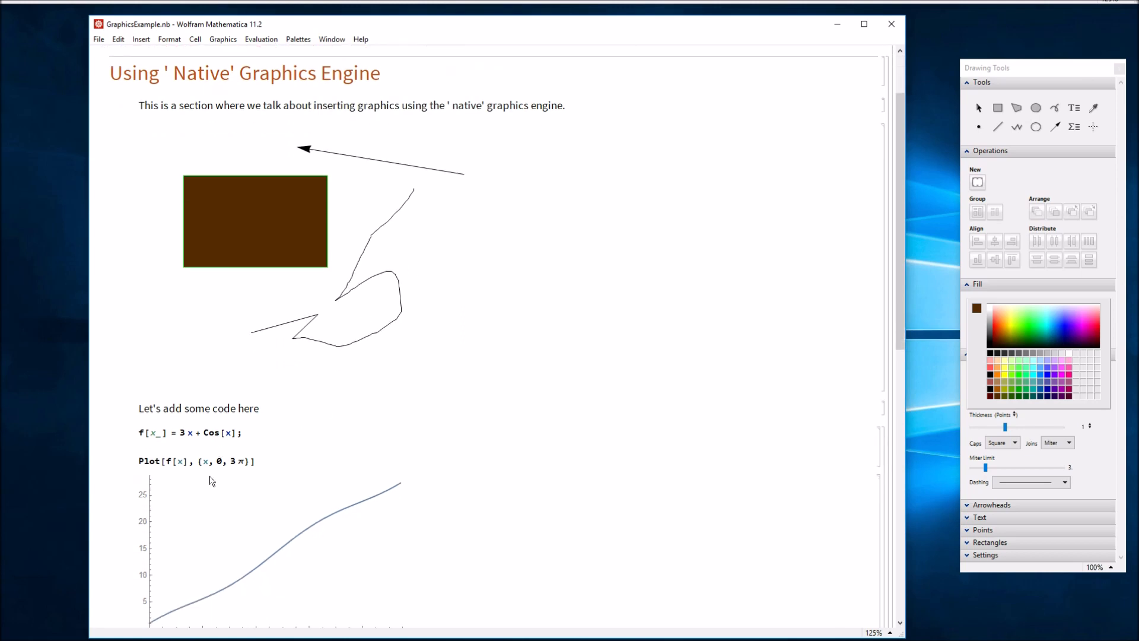
scroll(233, 450, up, 3)
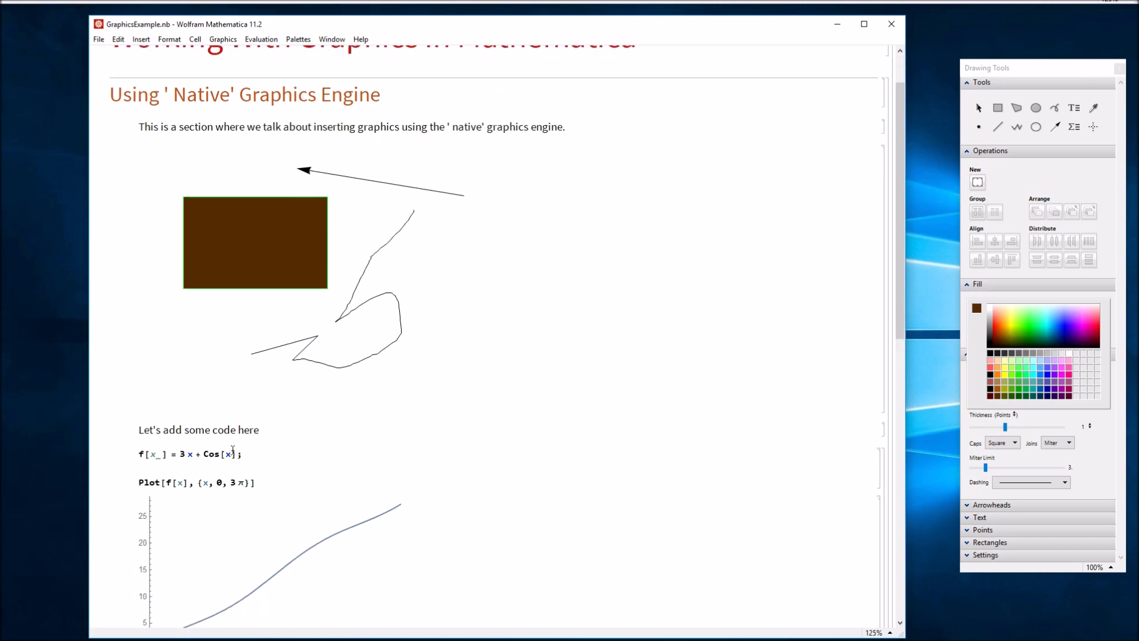
click(265, 39)
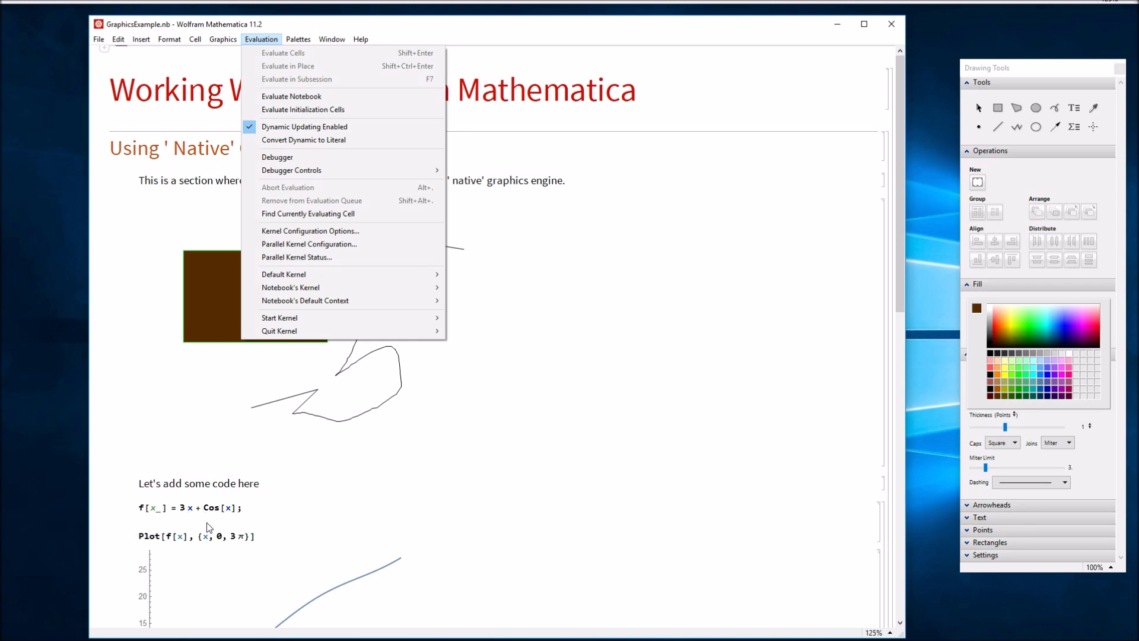
- Evaluate the whole notebook and review the duplicated drawing and regenerated f[x] plot
click(333, 96)
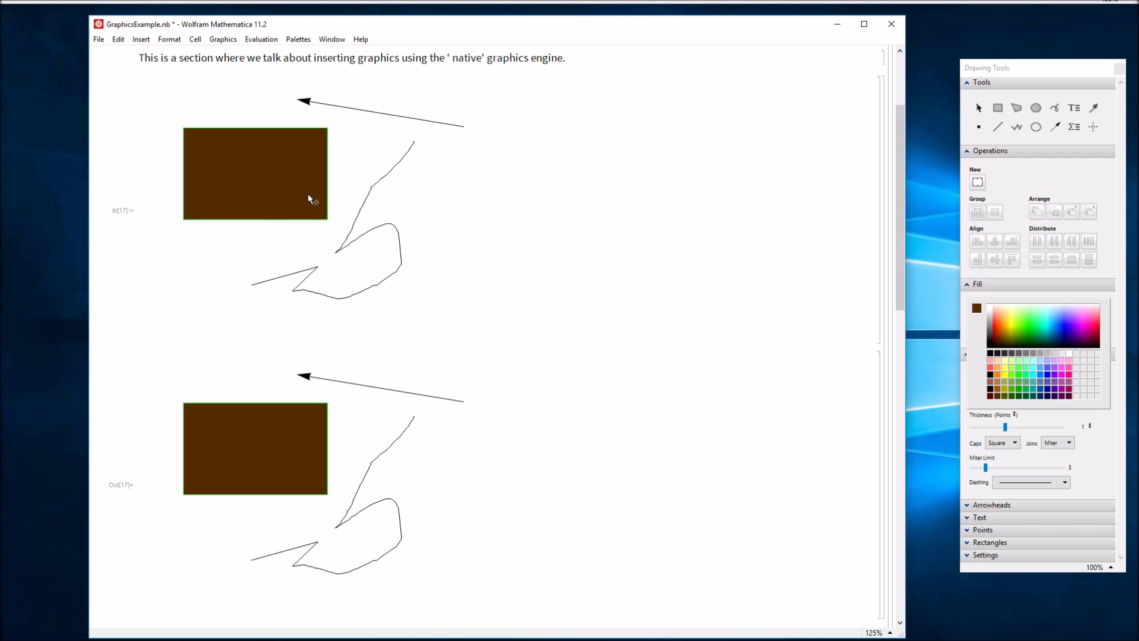
scroll(310, 198, up, 3)
scroll(313, 262, down, 4)
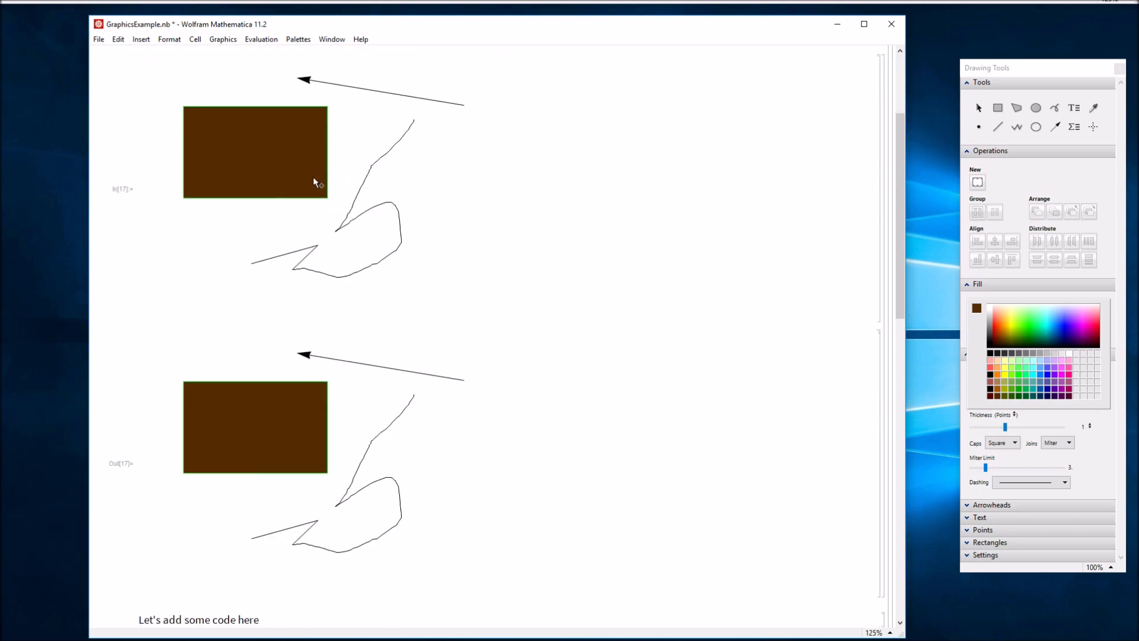
scroll(306, 259, down, 1)
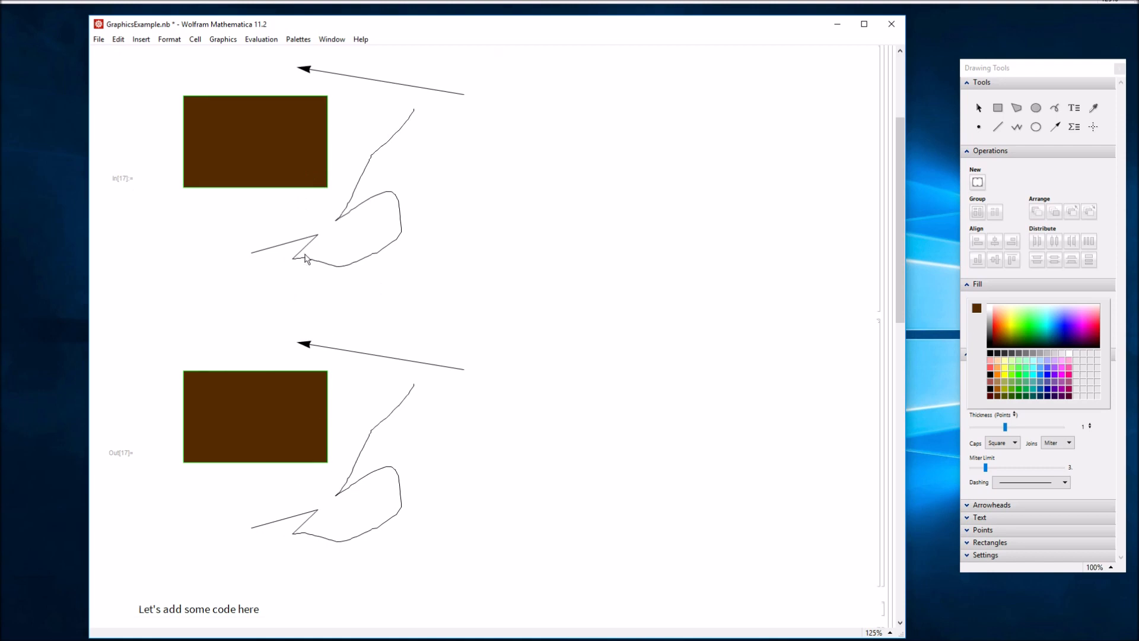
scroll(328, 379, down, 10)
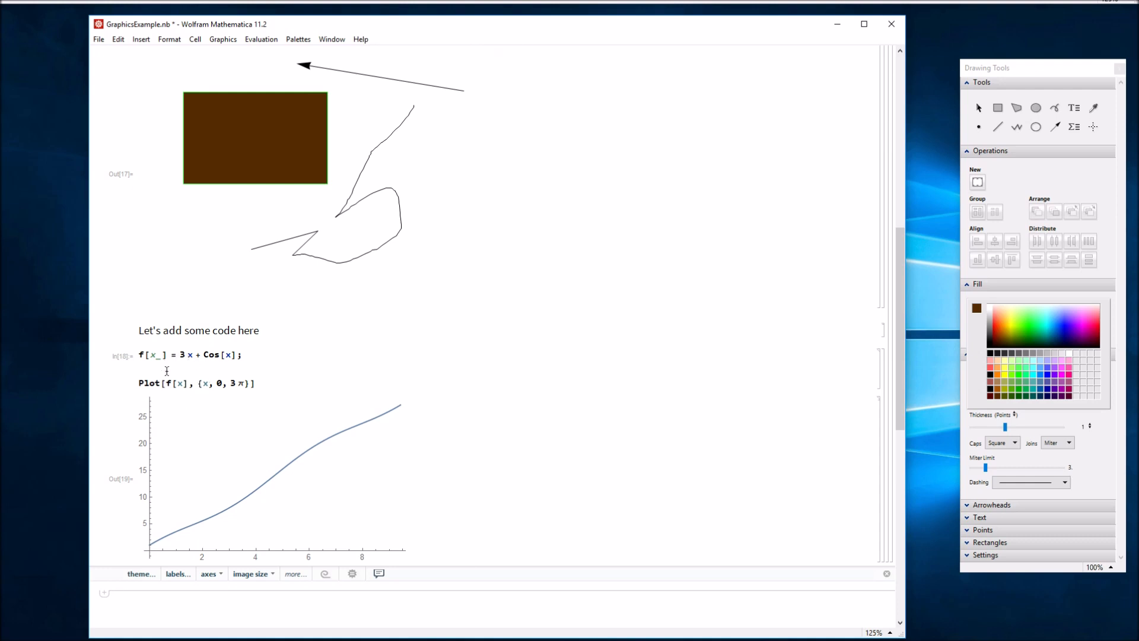
scroll(249, 438, up, 10)
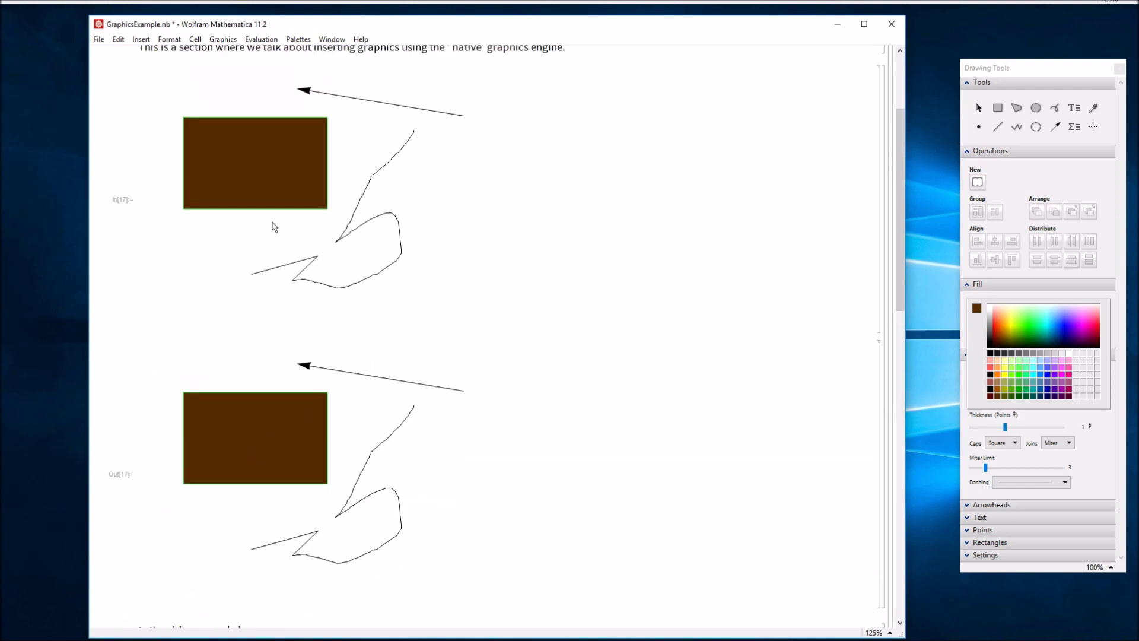
scroll(287, 171, up, 2)
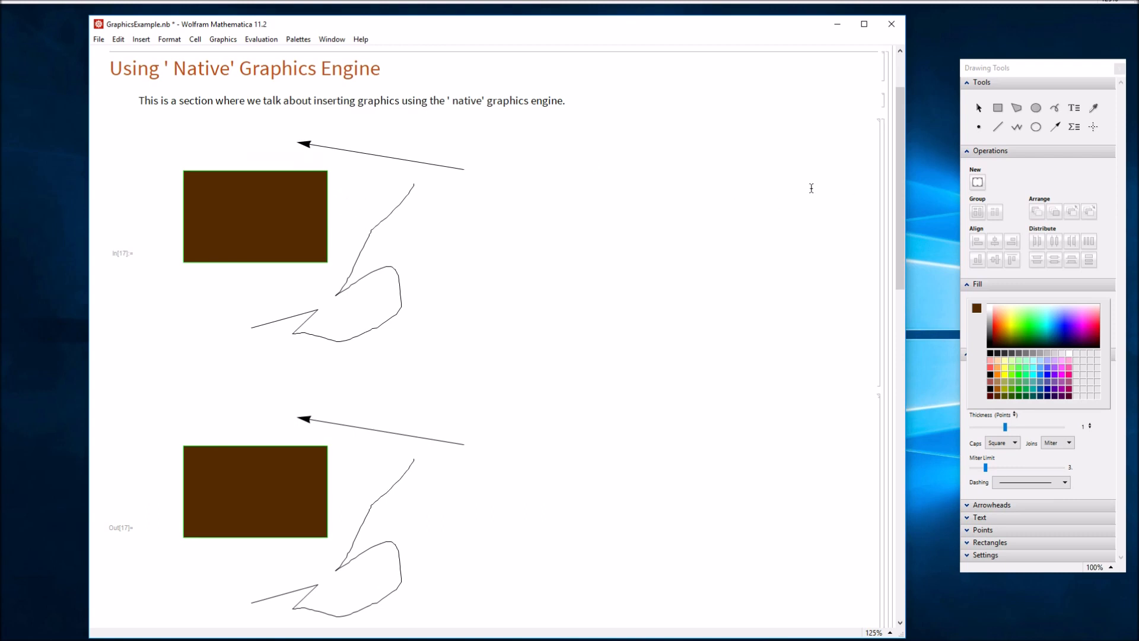
- Restyle the drawing's In[17] cell as Text and select the duplicate Out[17] graphic
click(880, 189)
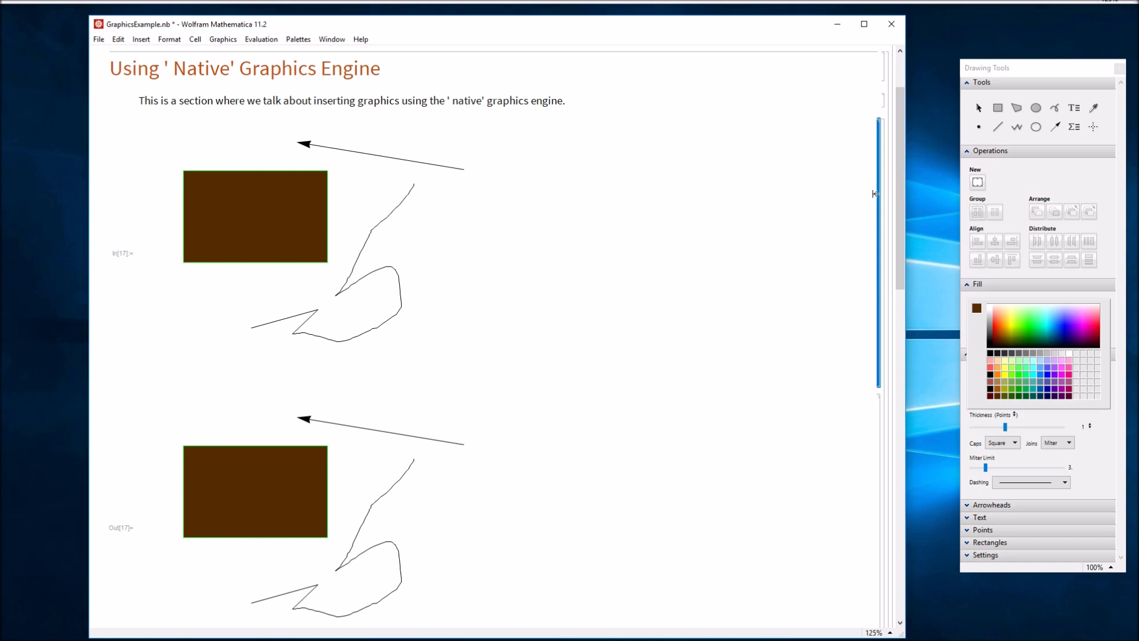
click(171, 40)
mouse_move(181, 53)
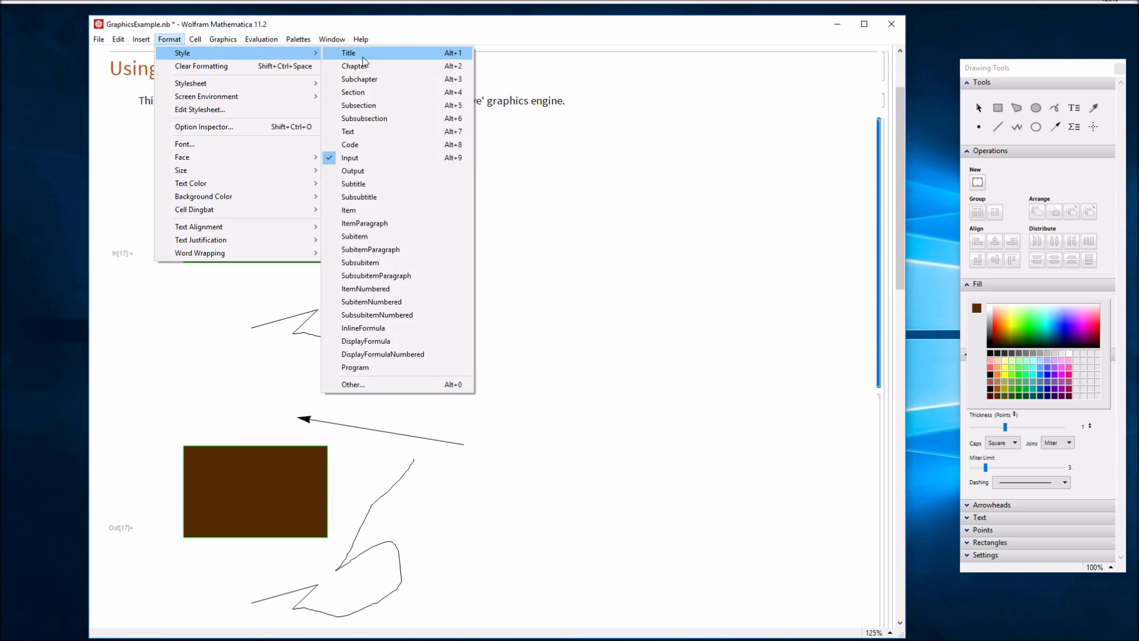
click(445, 133)
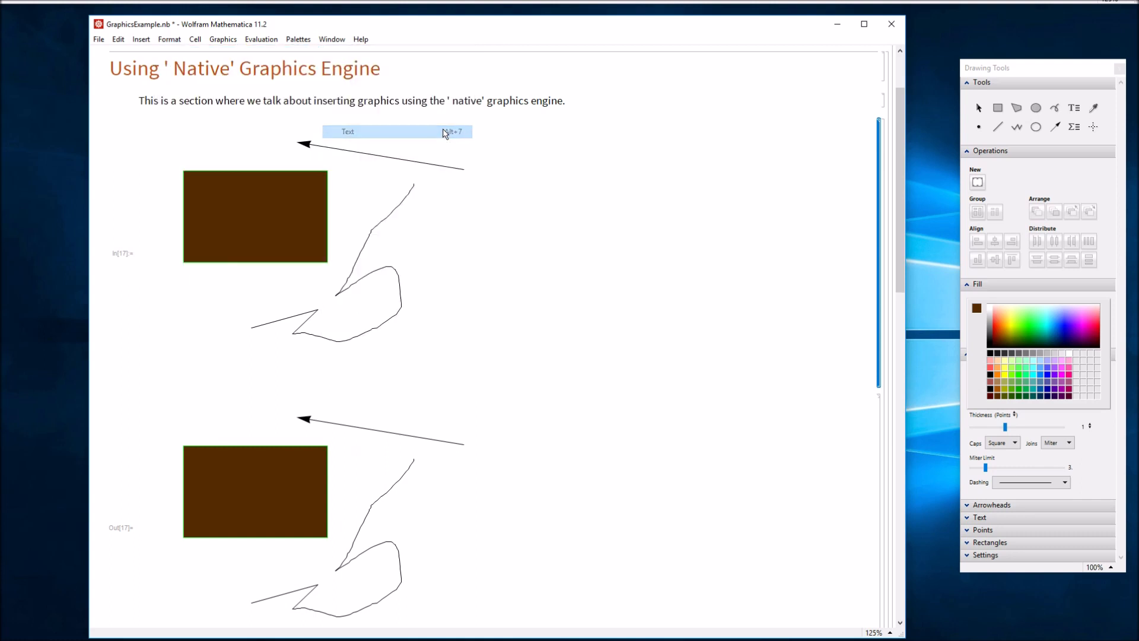
click(887, 407)
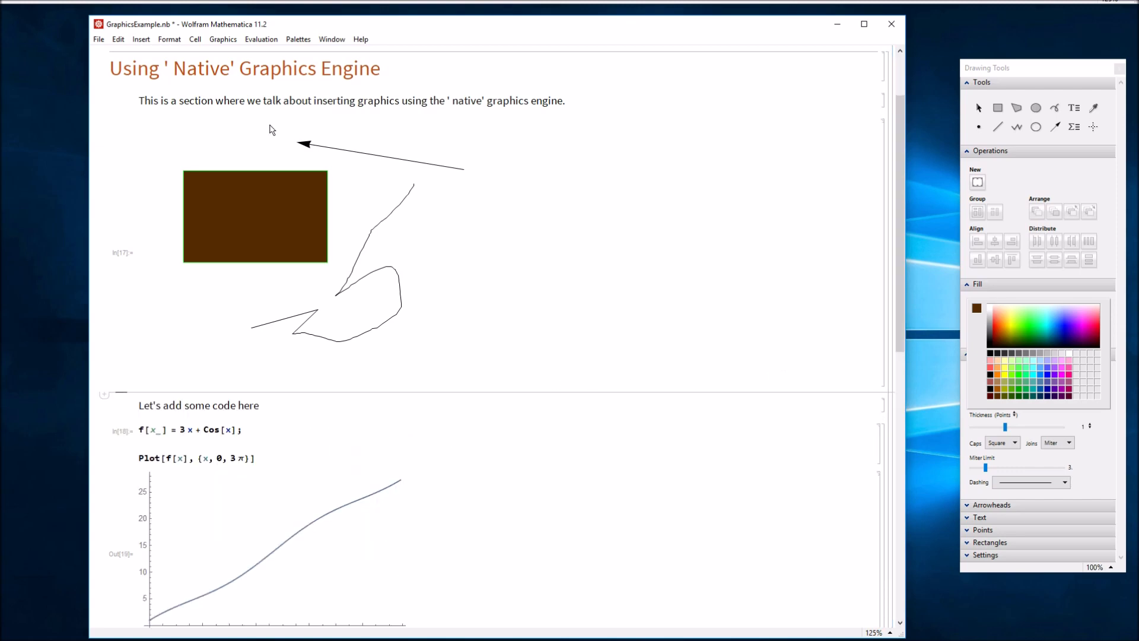
click(99, 39)
- Re-evaluate the whole notebook with Evaluate Notebook
mouse_move(264, 40)
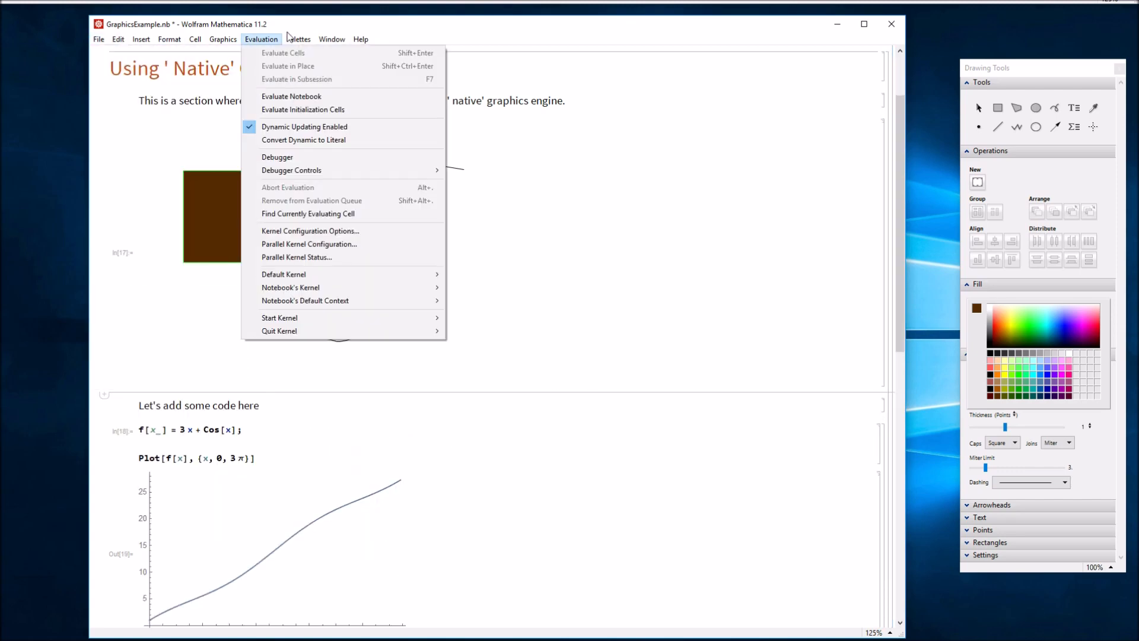
click(287, 97)
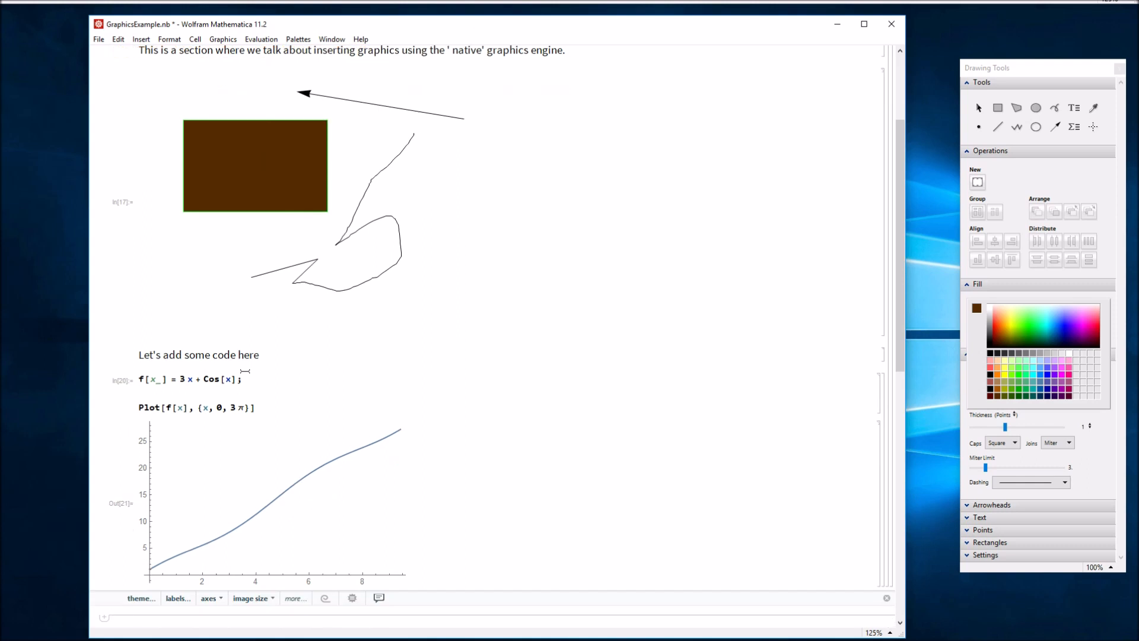
scroll(352, 428, up, 2)
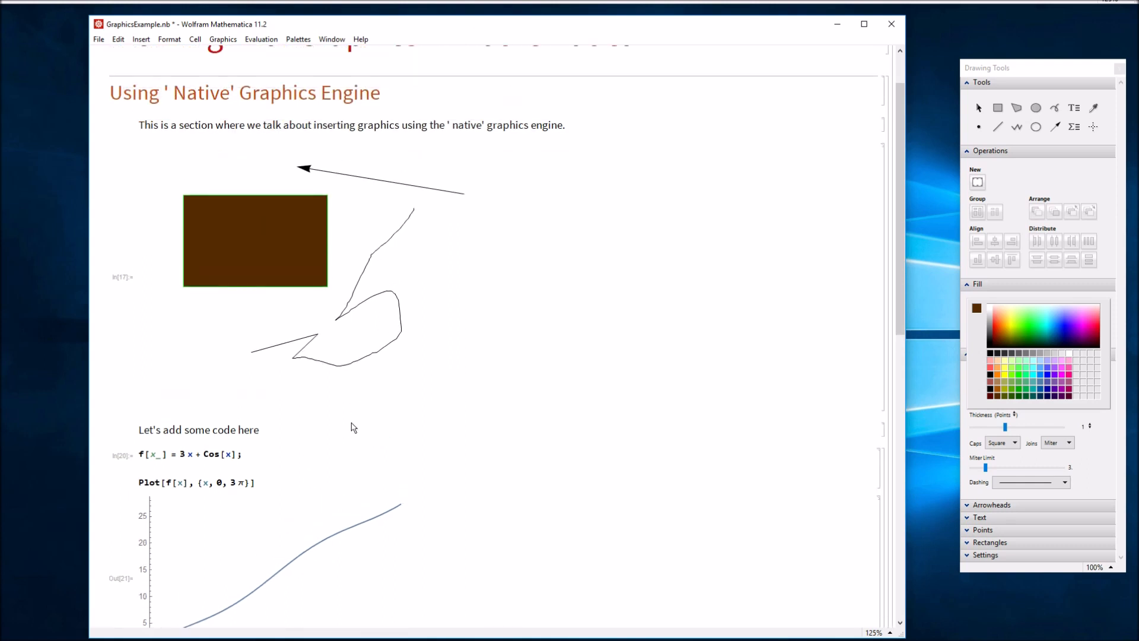
- Place the cursor below the f[x] plot and start a Text cell with Alt+7
drag(113, 93, 422, 87)
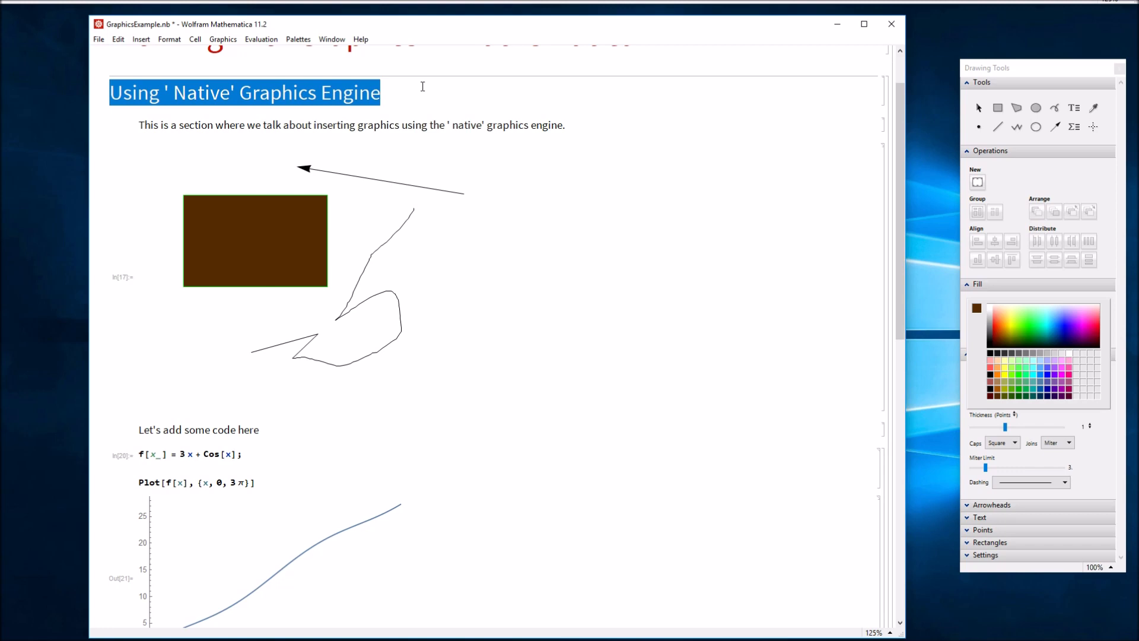
click(482, 150)
click(534, 137)
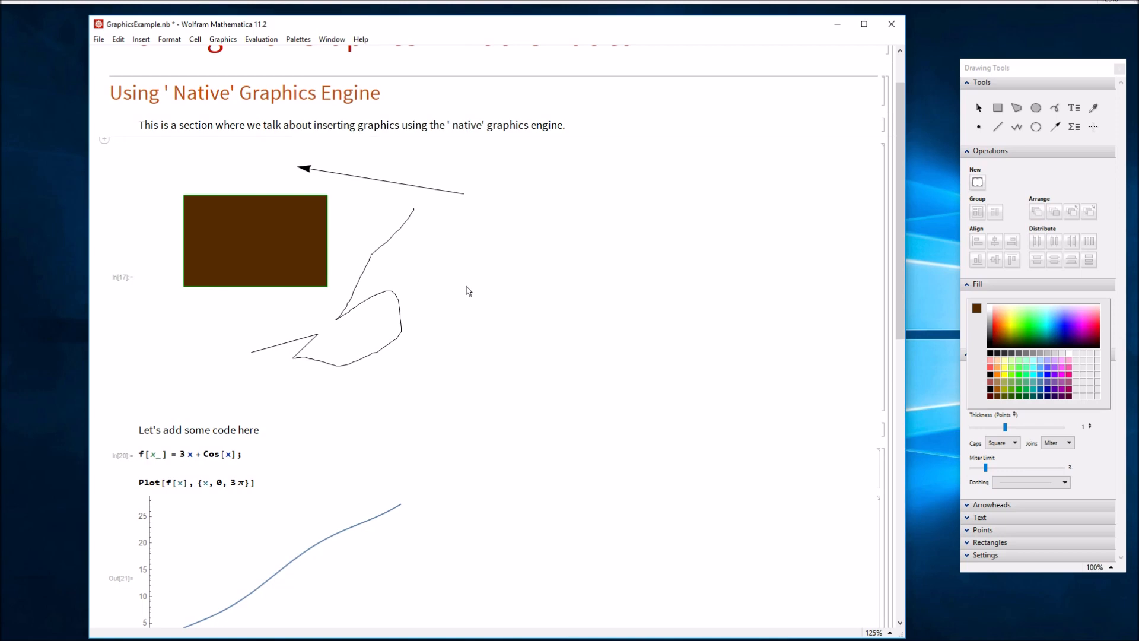
scroll(469, 290, down, 5)
click(323, 516)
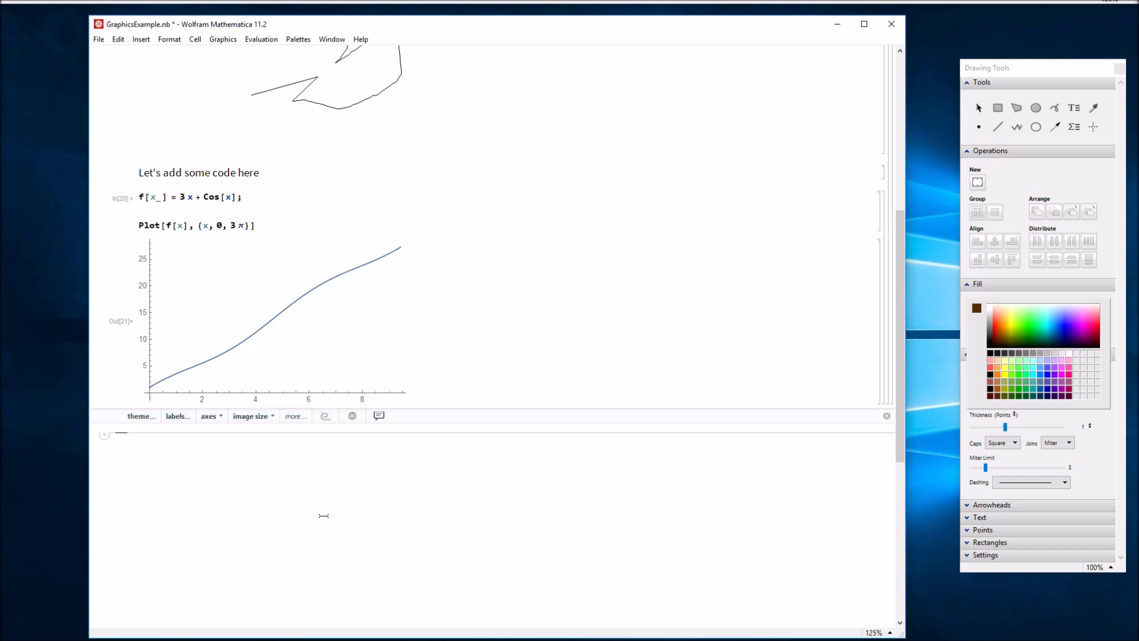
key(alt+7)
- Type the text line 'Let's look at another garphic', fixing the stray space after the apostrophe
text(Let's)
key(Left)
key(Left)
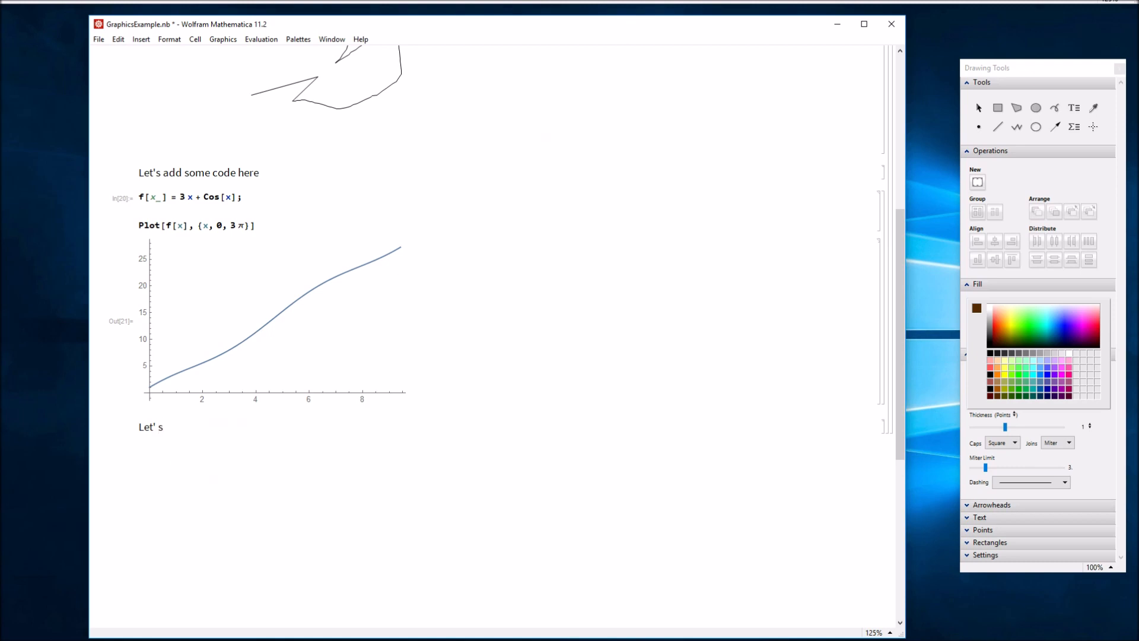
text(look at another garphic)
key(Left)
key(Left)
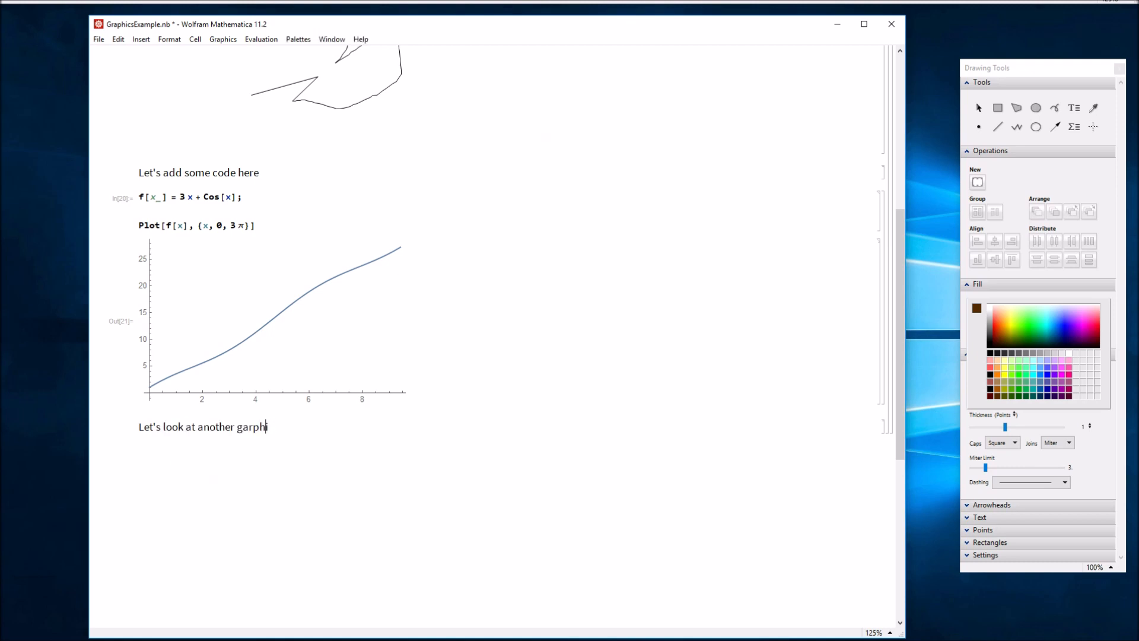
key(Delete)
key(Delete)
key(Delete)
text(phic)
key(Down)
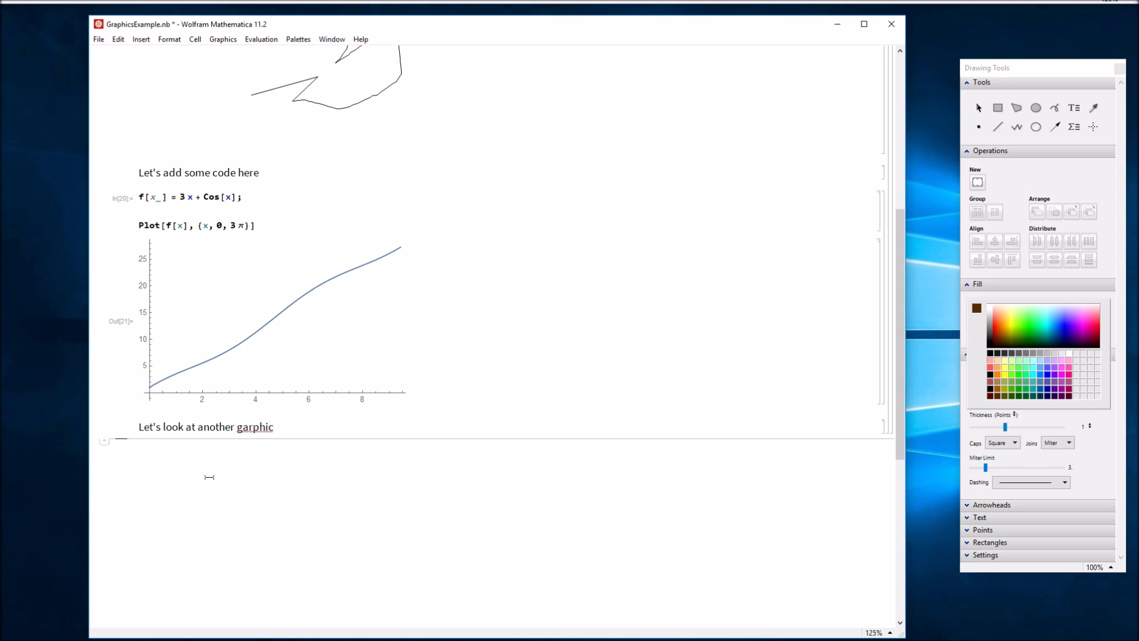
click(172, 39)
- Insert a new graphic below the text and draw a green filled ellipse in it
mouse_move(242, 39)
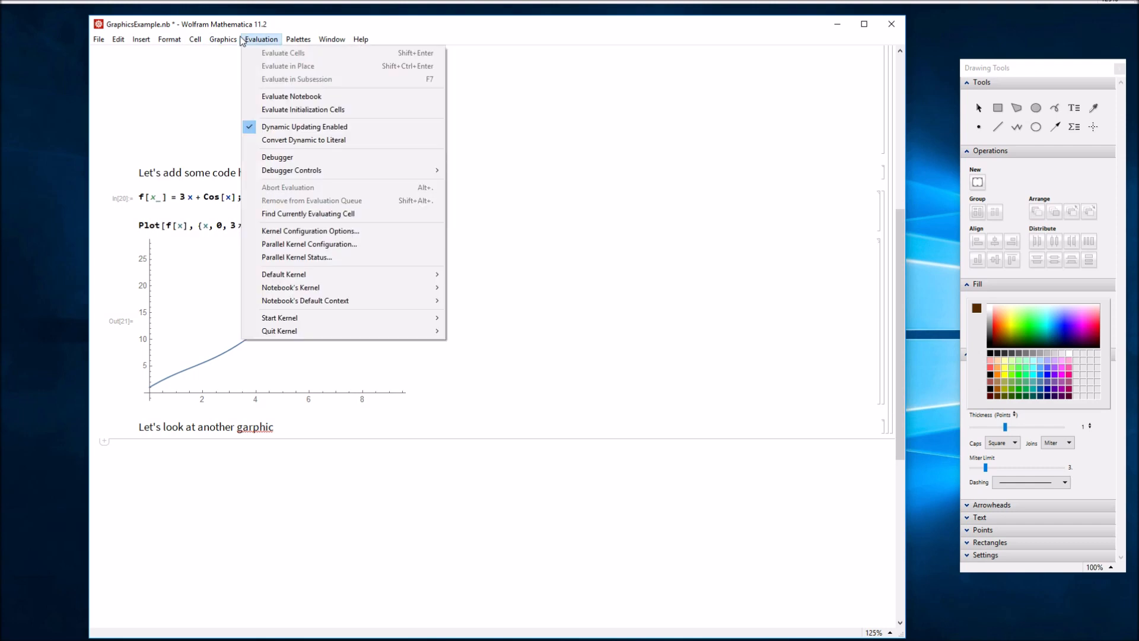
click(234, 52)
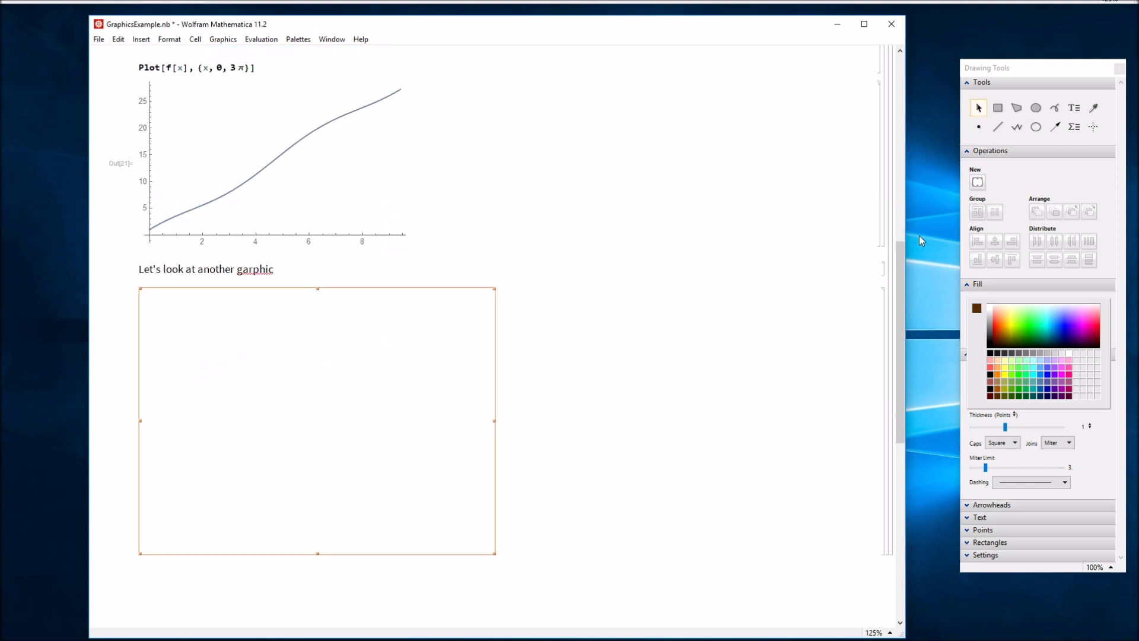
click(1036, 108)
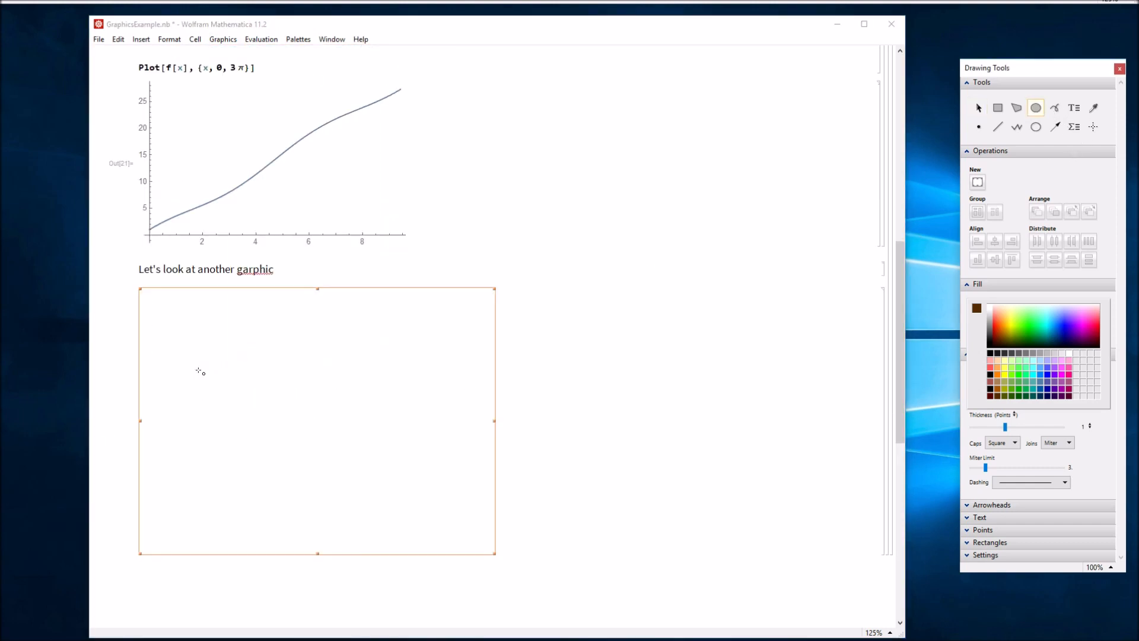
drag(200, 371, 309, 450)
click(1021, 372)
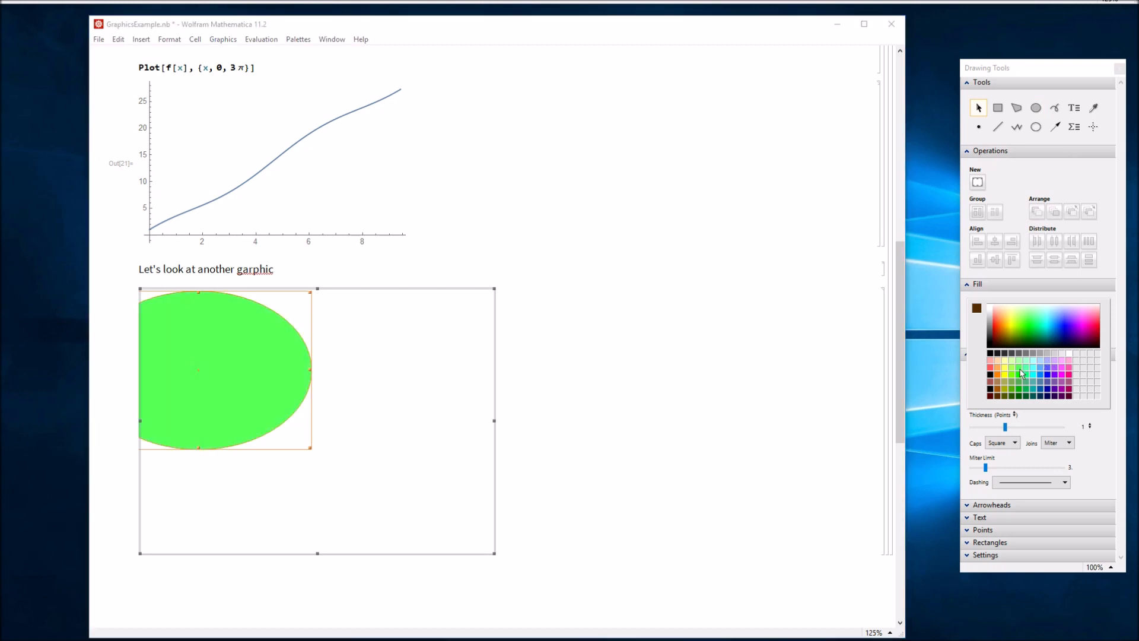
click(369, 391)
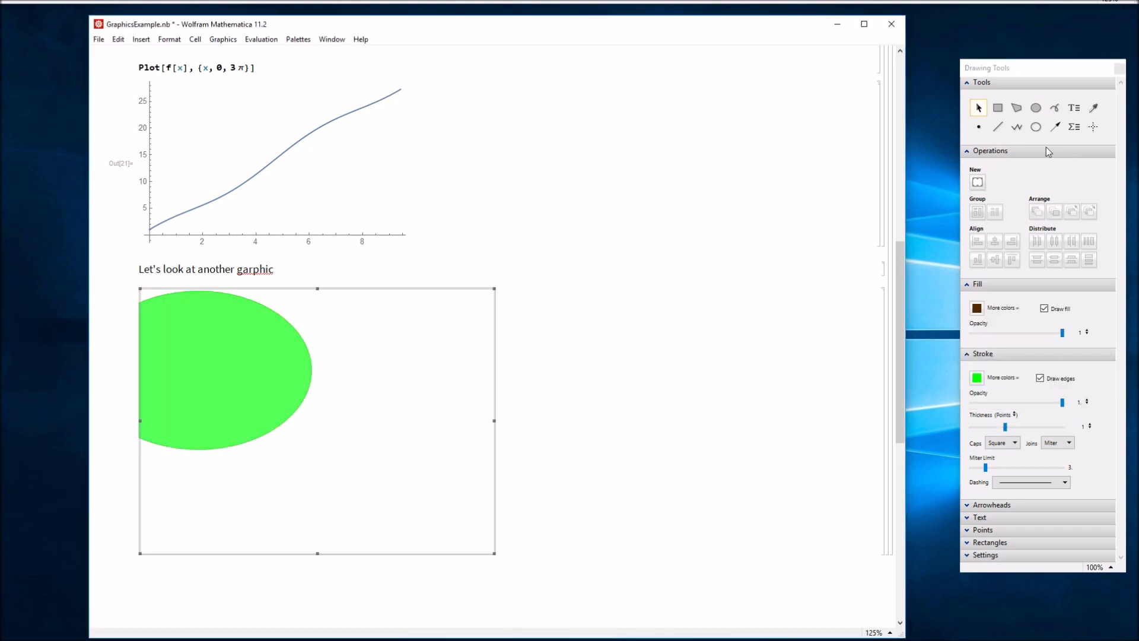
- Add an up-right arrow beside the ellipse and a 'hello world' label below it
click(1055, 126)
drag(347, 438, 453, 356)
key(t)
click(262, 480)
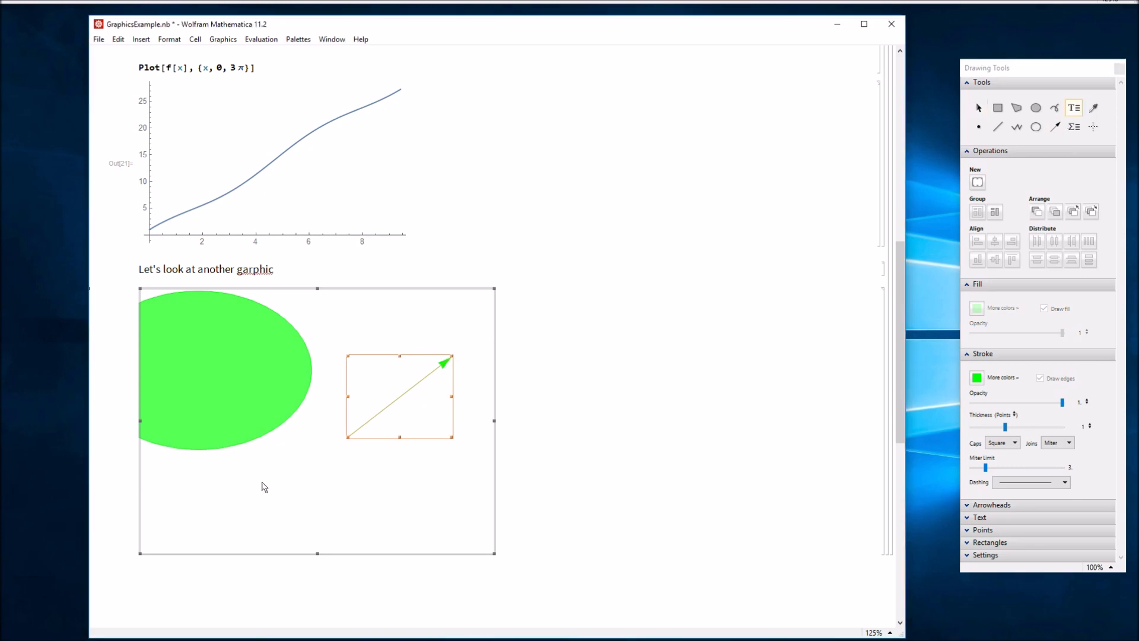
text(hello world!)
click(275, 268)
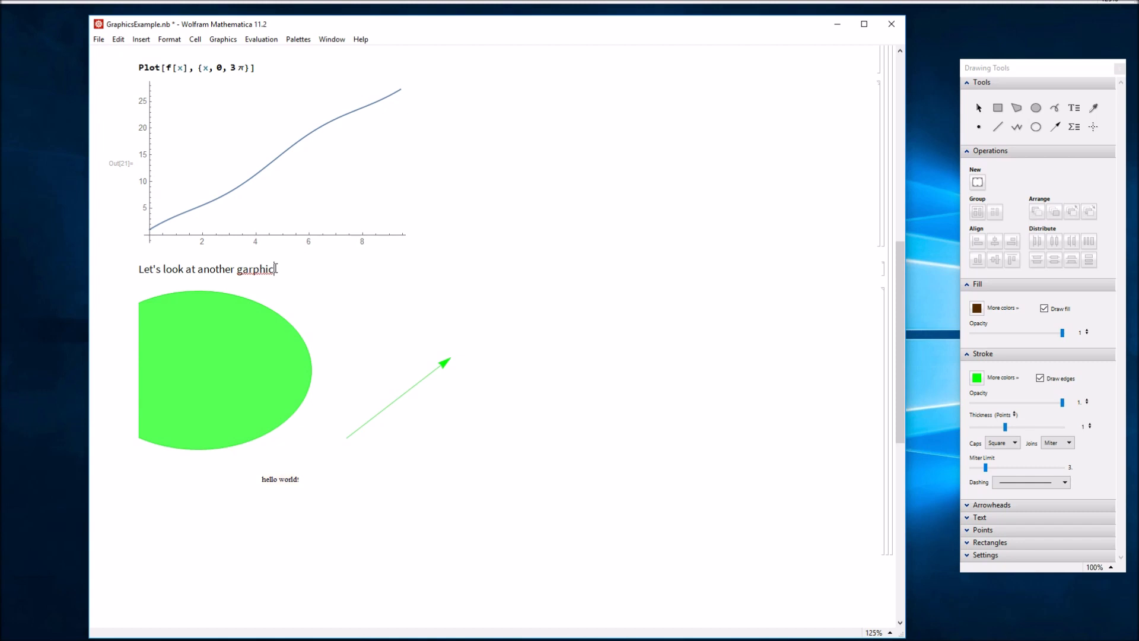
- Apply the Text style to the new graphic's cell
click(886, 317)
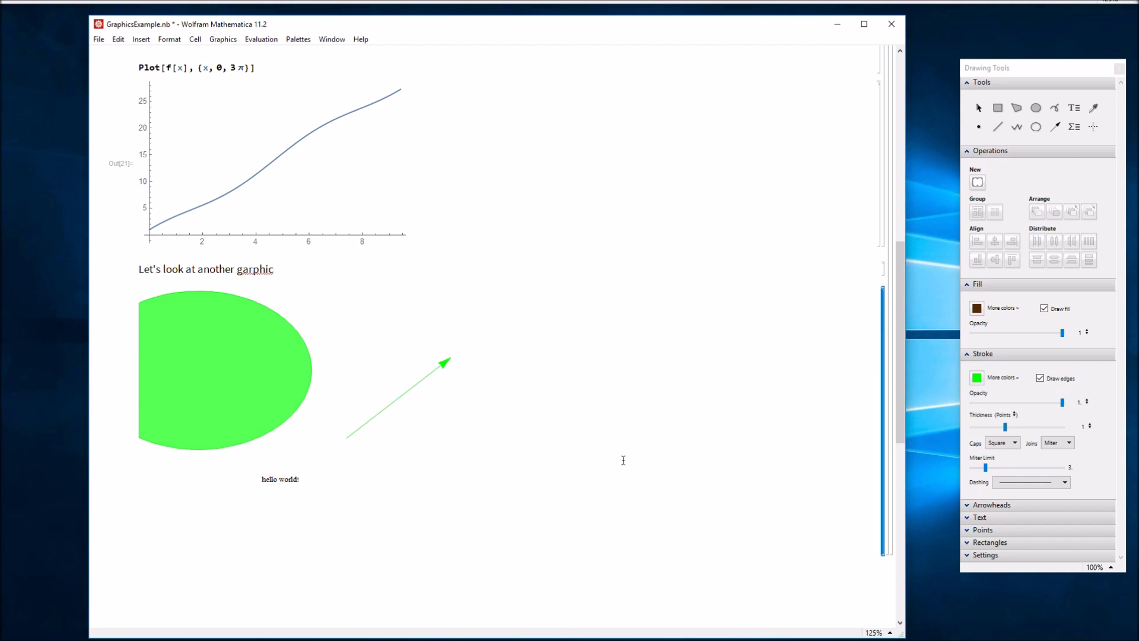
click(223, 39)
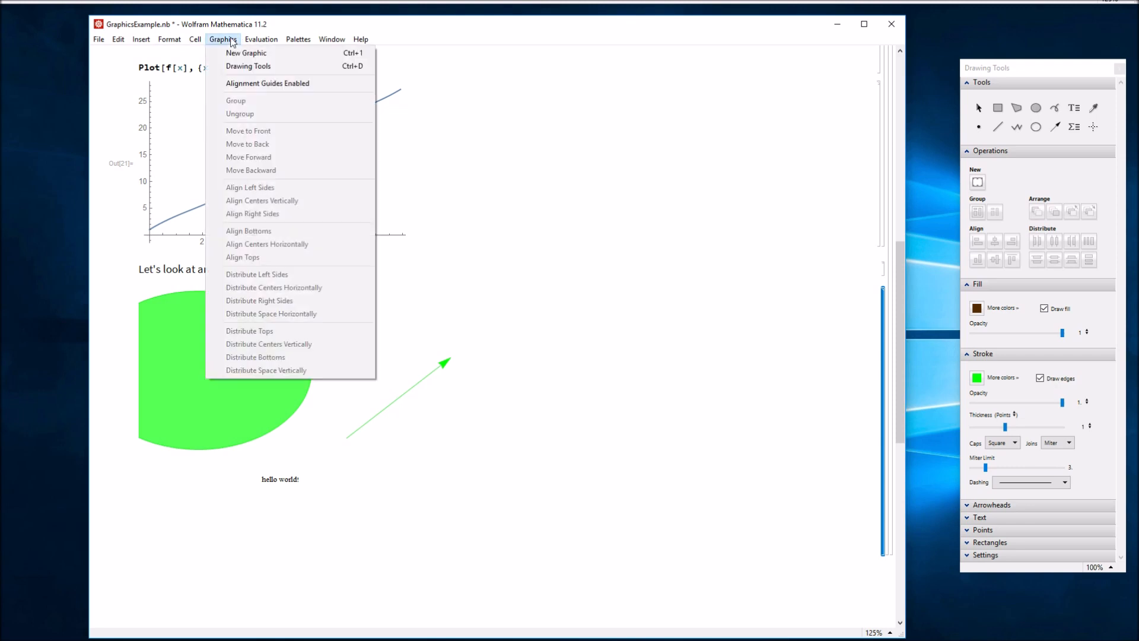
click(169, 39)
mouse_move(170, 54)
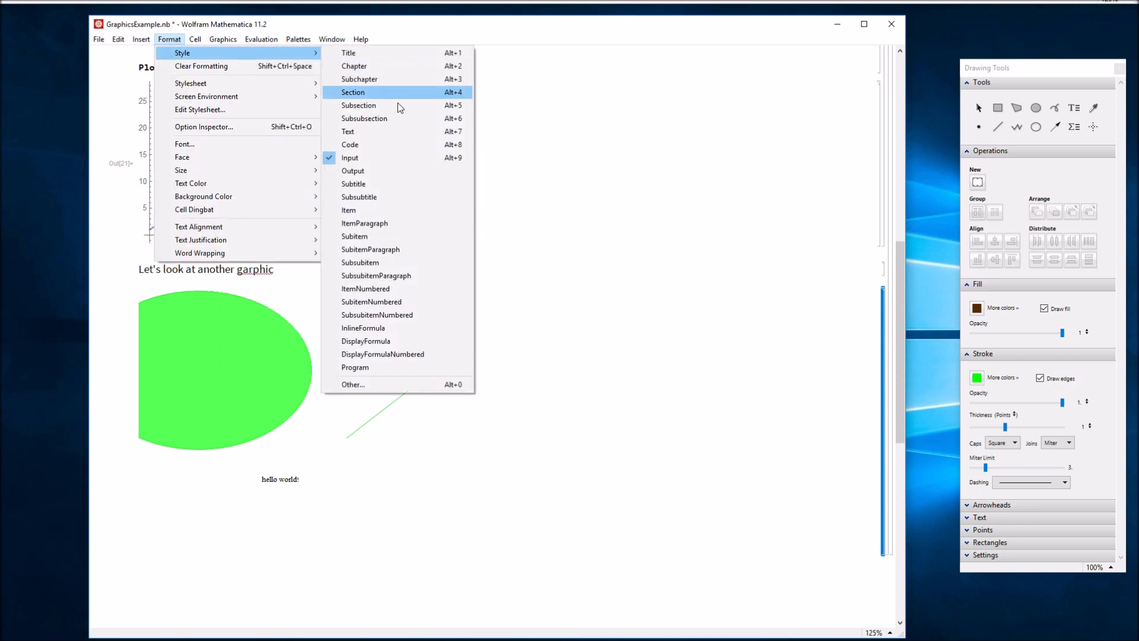
click(390, 130)
click(255, 545)
click(260, 594)
- Save the notebook and re-evaluate it with Evaluate Notebook
click(101, 40)
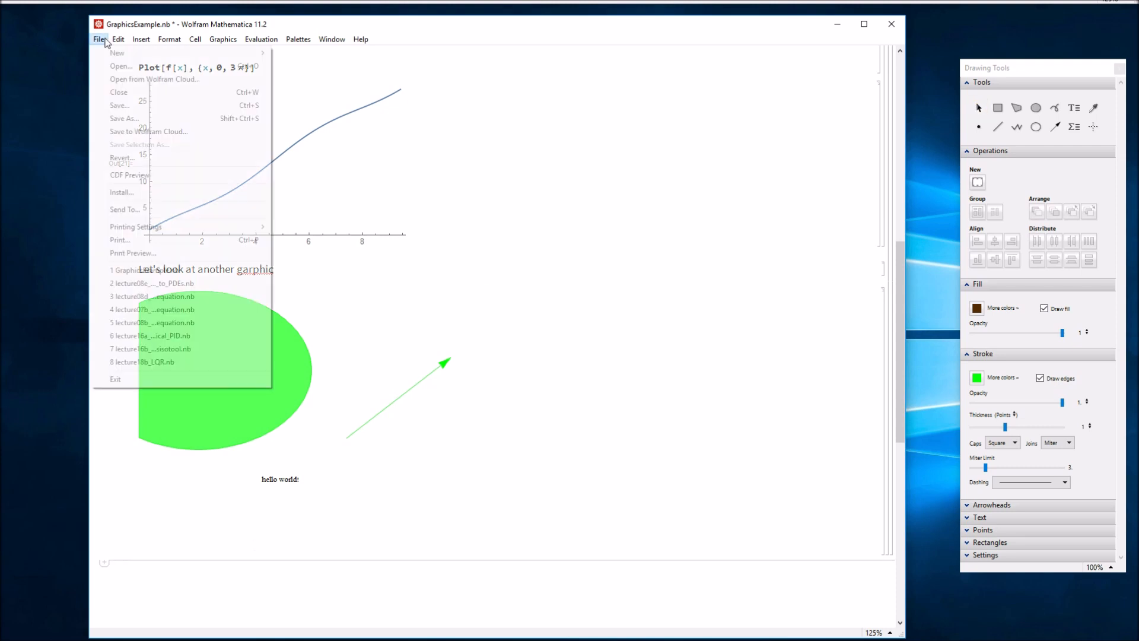
click(118, 105)
click(260, 40)
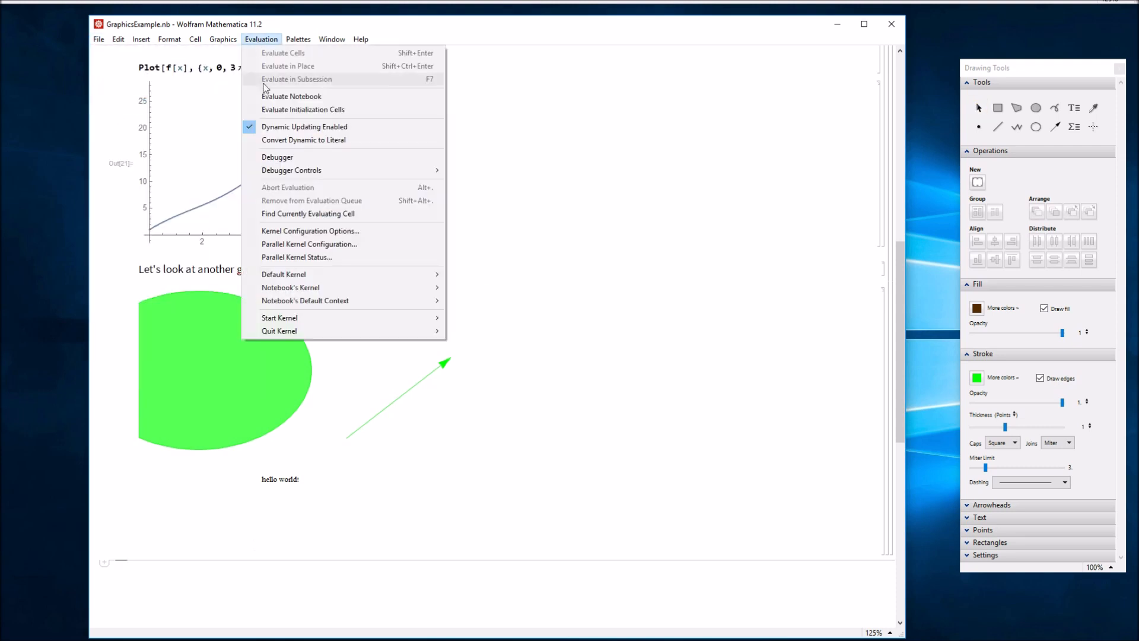
click(271, 97)
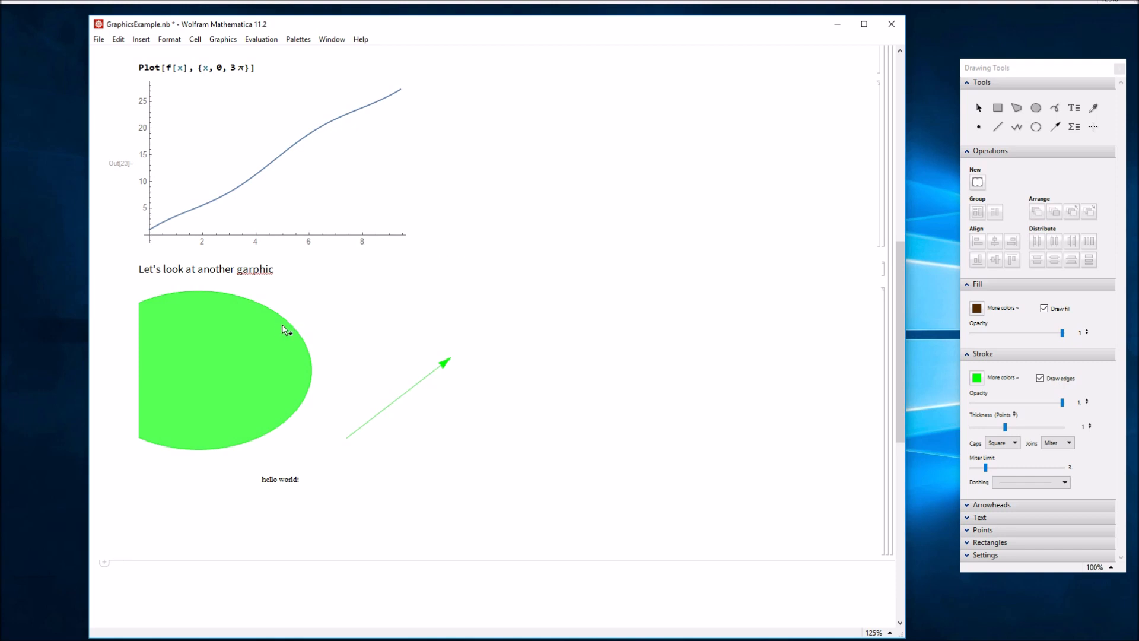
scroll(336, 318, up, 1)
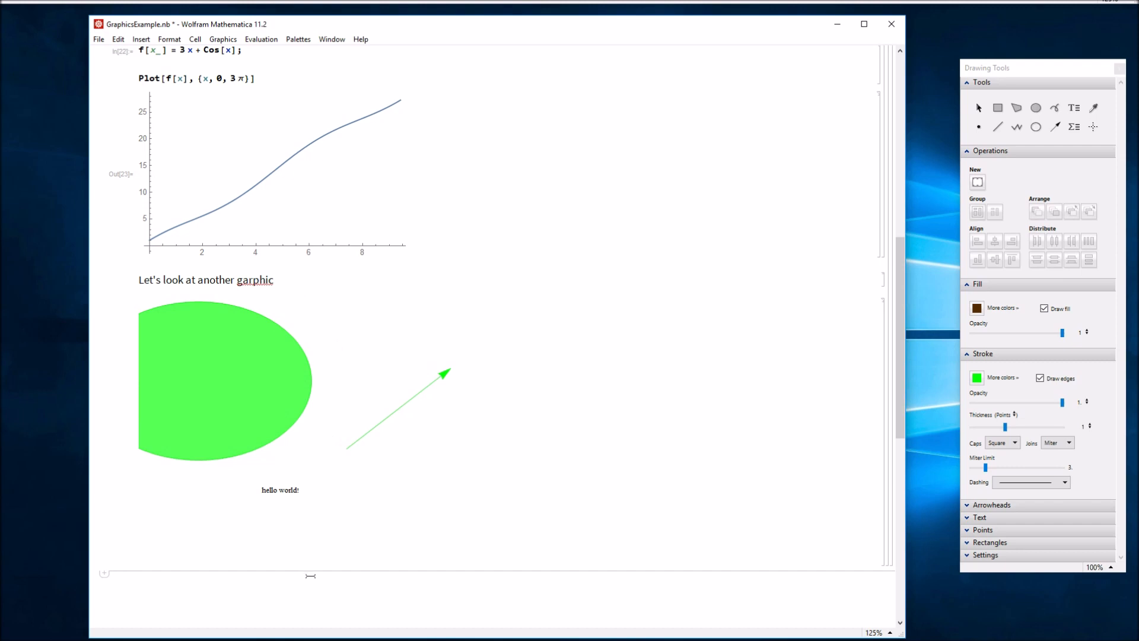
scroll(308, 577, up, 1)
drag(1024, 72, 990, 62)
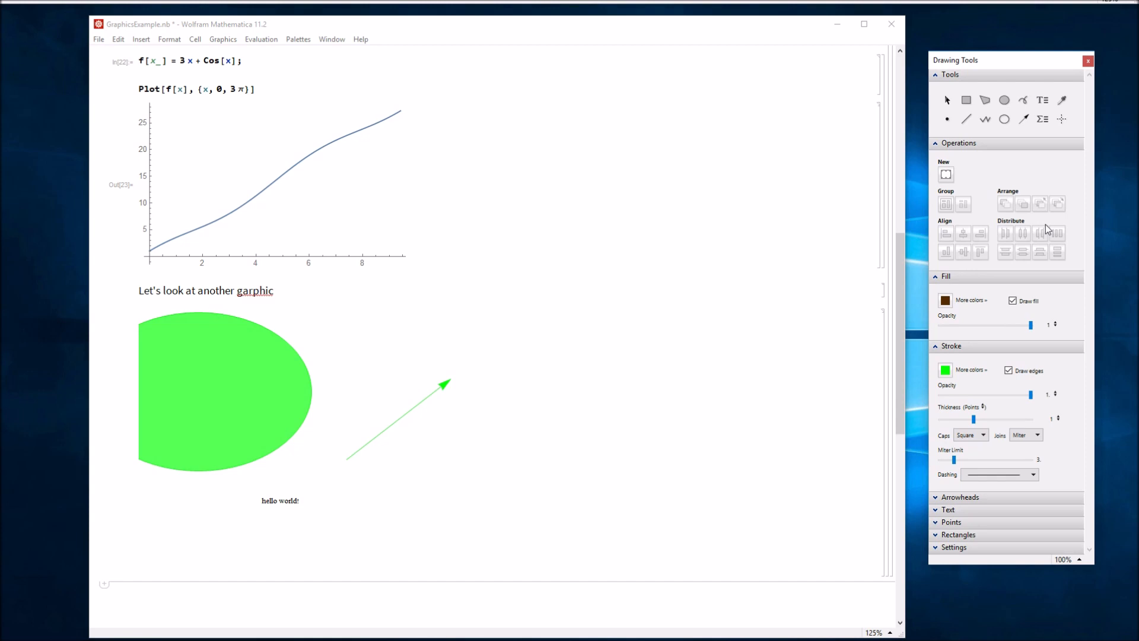
scroll(509, 389, down, 3)
- Add the Section heading 'Importing Graphics from an External Source' below the graphic
click(321, 537)
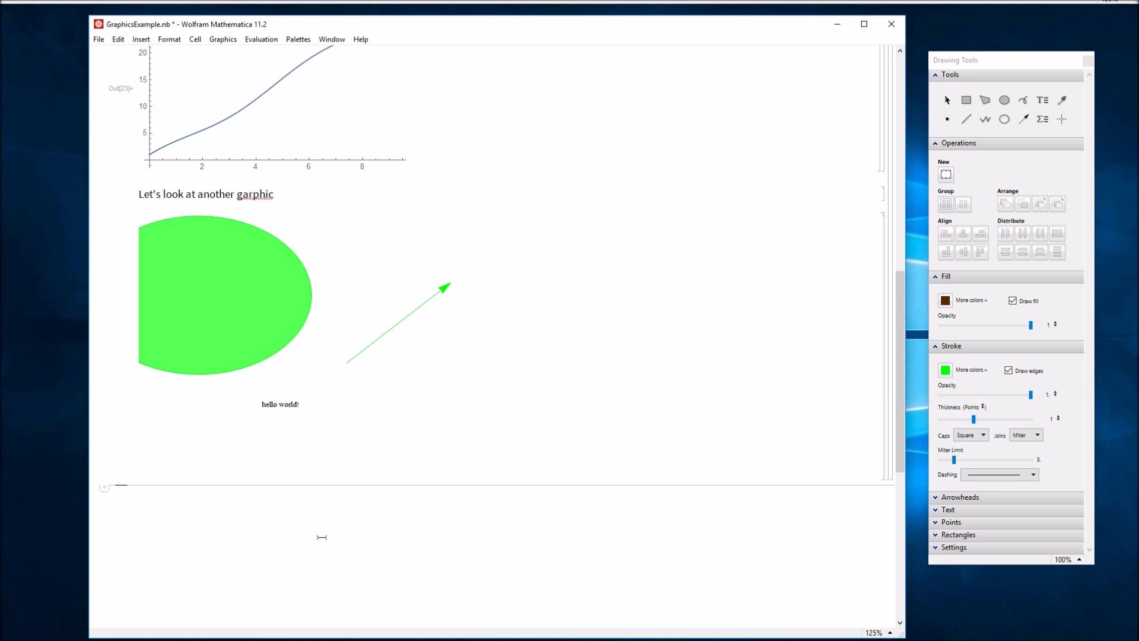
text(Importing)
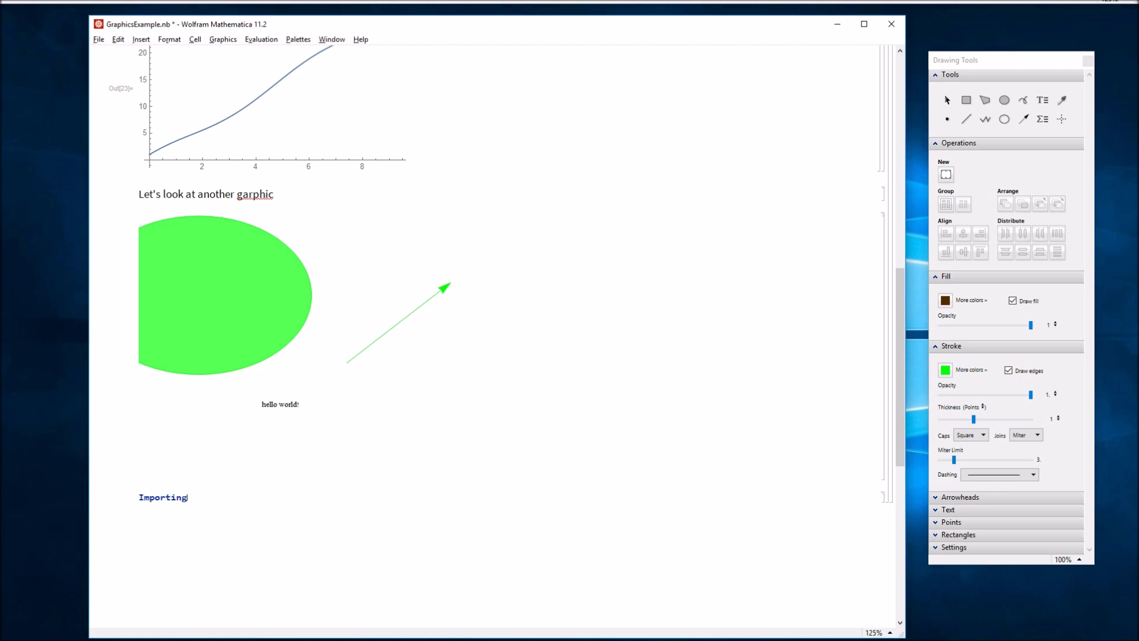
key(alt+4)
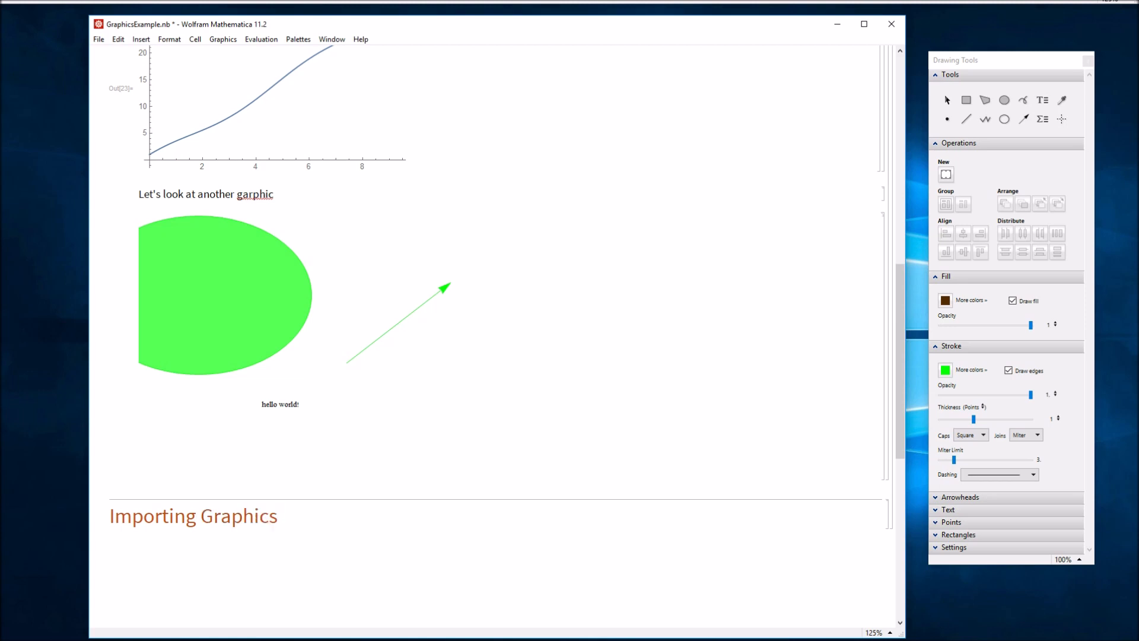
text(from an External Source)
scroll(375, 486, down, 7)
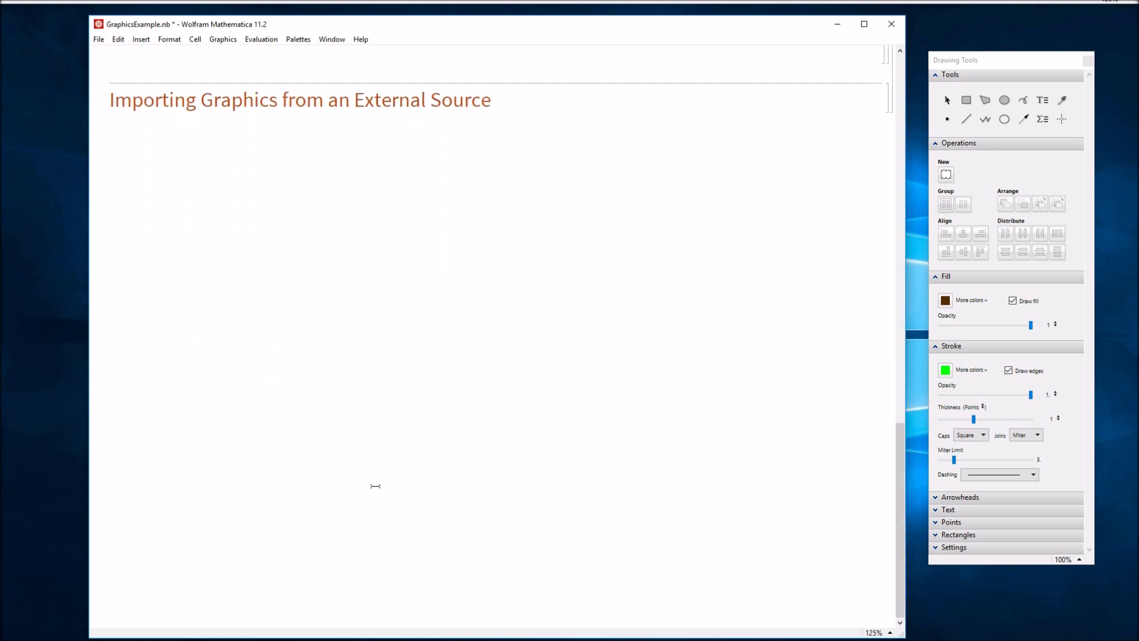
- Save the notebook with Ctrl+S and nudge the Drawing Tools palette slightly left
click(418, 338)
key(ctrl+s)
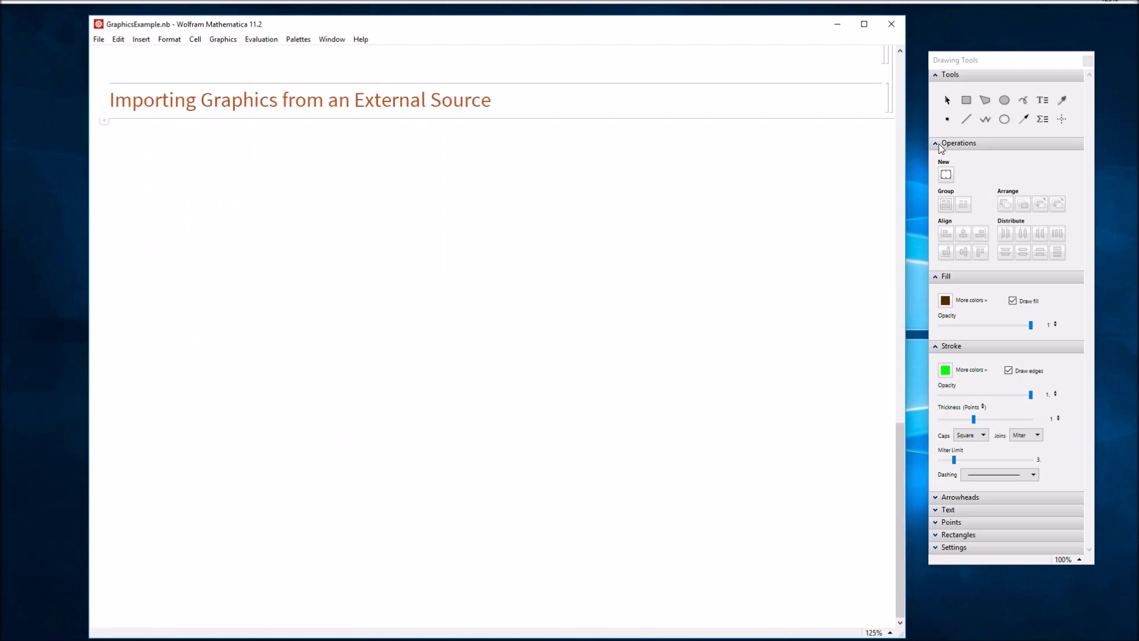
drag(1003, 69, 993, 68)
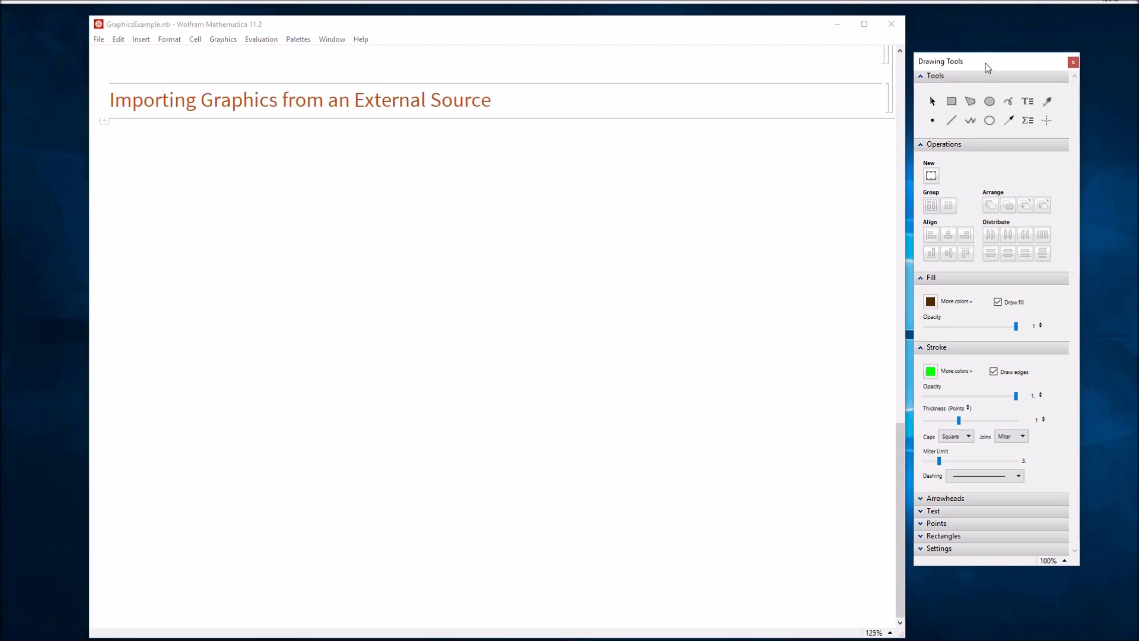
- Close Mathematica's Drawing Tools palette and bring the PowerPoint aircraft-turn slides up full screen
click(1078, 61)
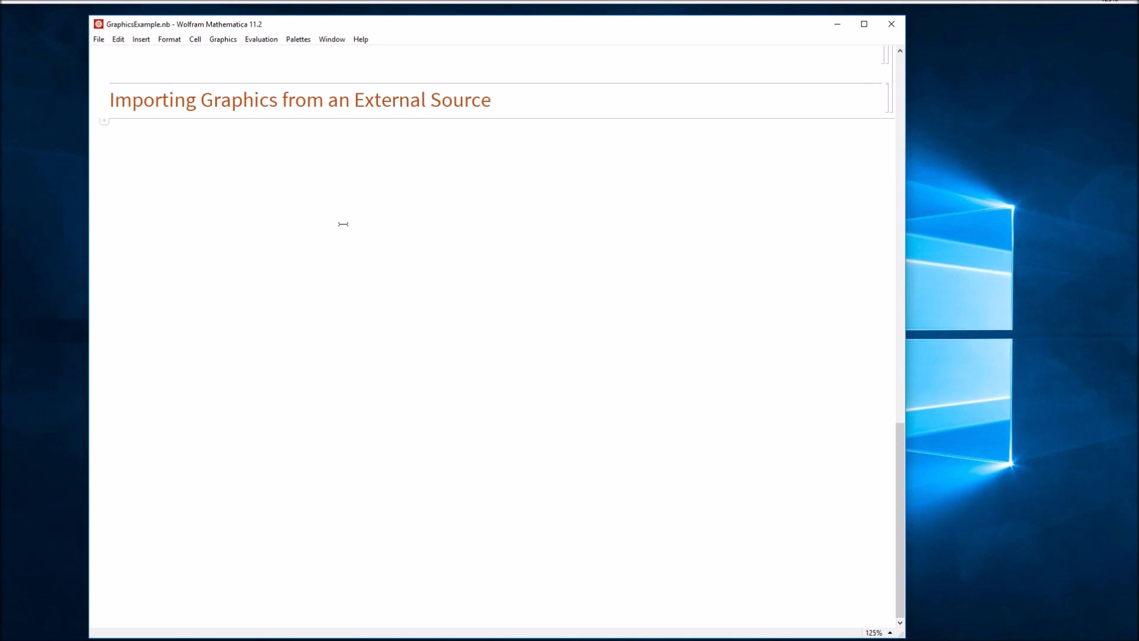
key(alt+Tab)
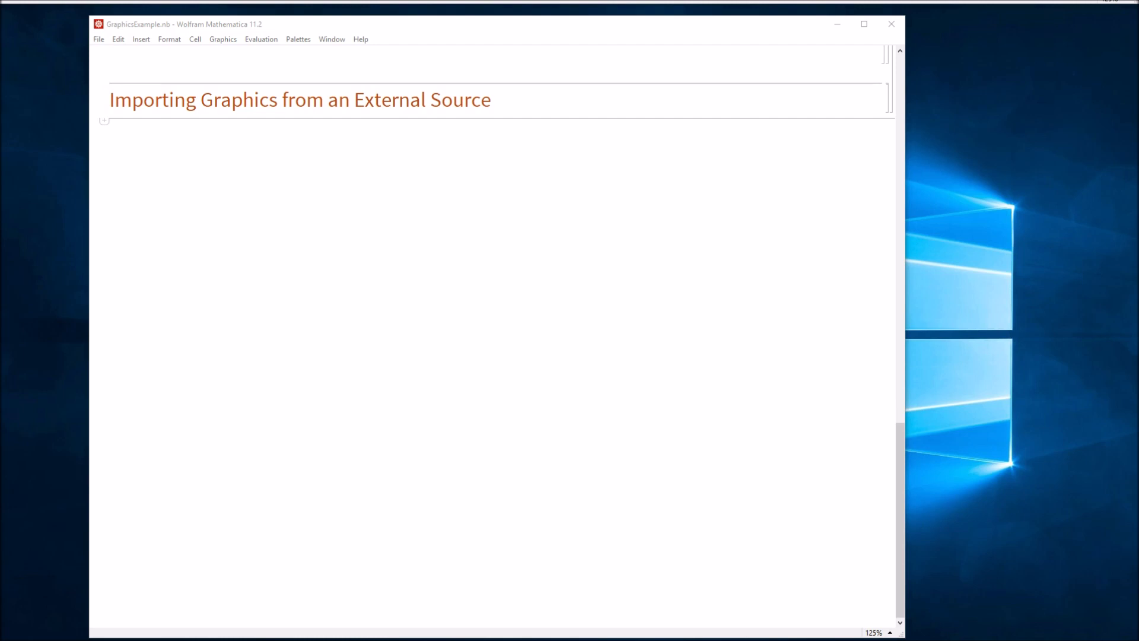
drag(0, 229, 735, 193)
double_click(735, 194)
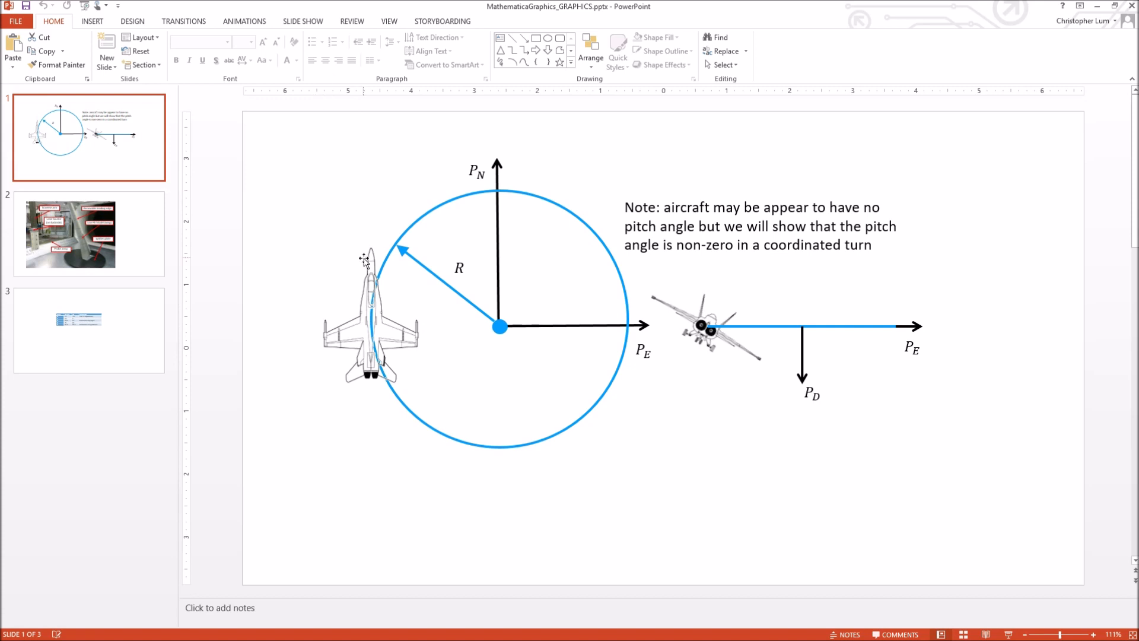
- Choose the star from PowerPoint's Insert Shapes gallery to draw below the circle
click(103, 21)
click(200, 58)
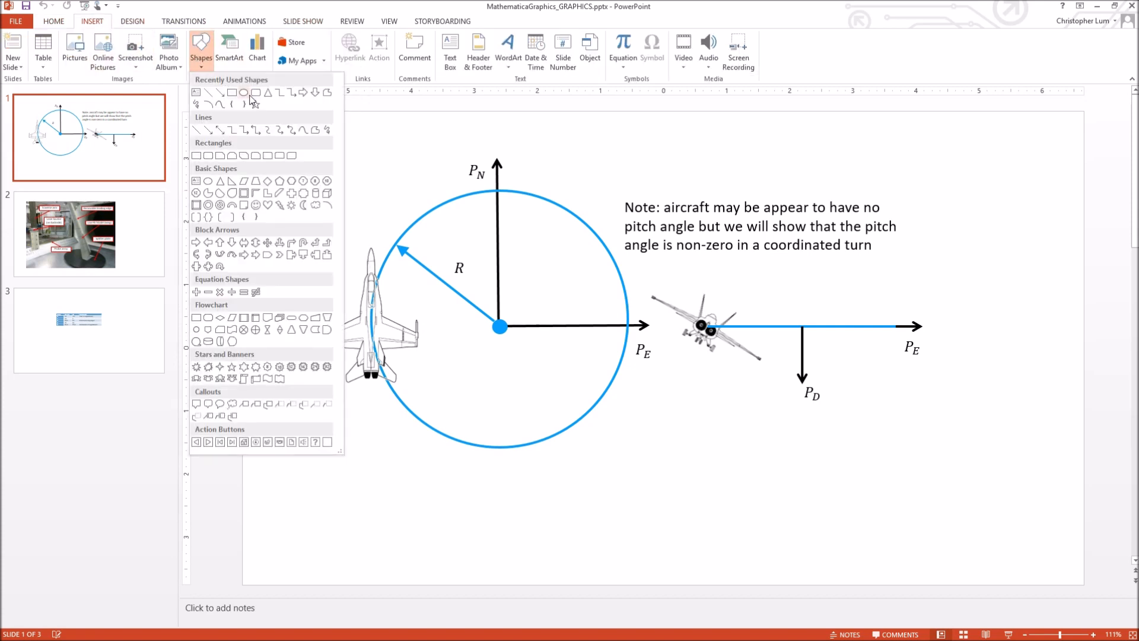
click(252, 104)
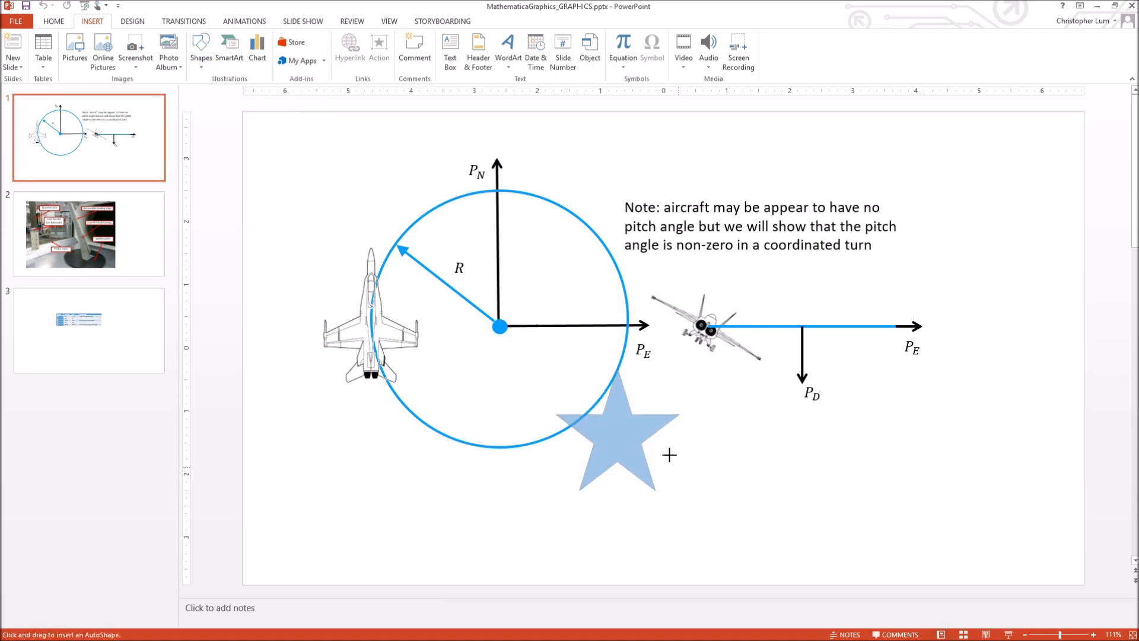